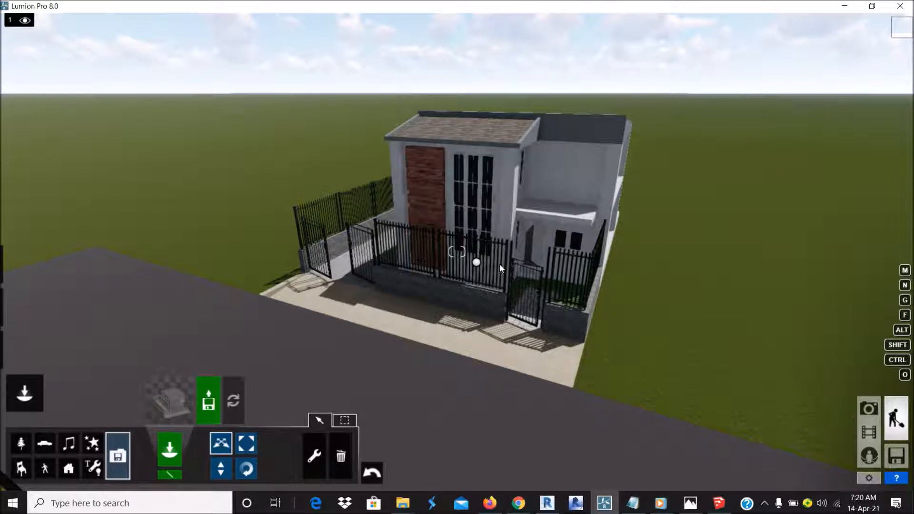
Step: Examine the house's front facade, street fence and entrance gate from several distances and heights
{"action": "scroll", "coordinate": [490, 269], "scroll_direction": "up", "scroll_amount": 3}
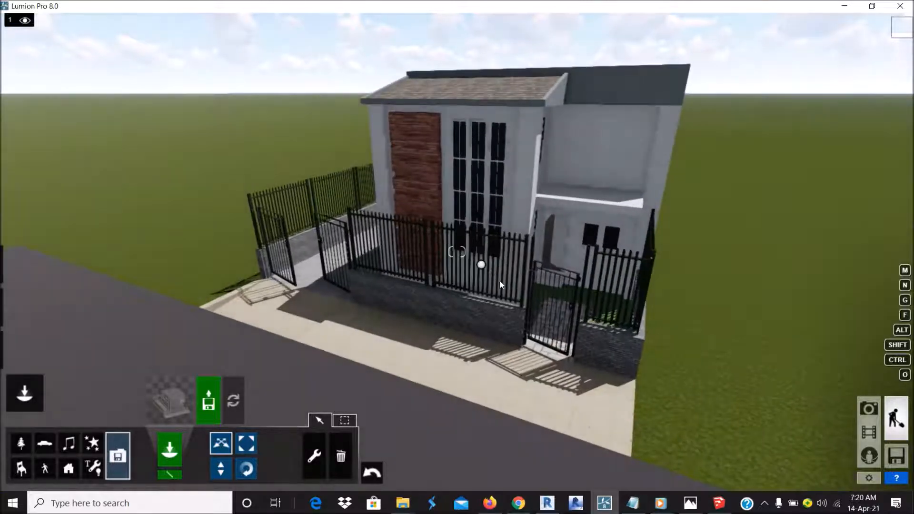
{"action": "mouse_move", "coordinate": [498, 296]}
{"action": "right_mouse_down"}
{"action": "mouse_move", "coordinate": [498, 329]}
{"action": "mouse_move", "coordinate": [498, 292]}
{"action": "right_mouse_up"}
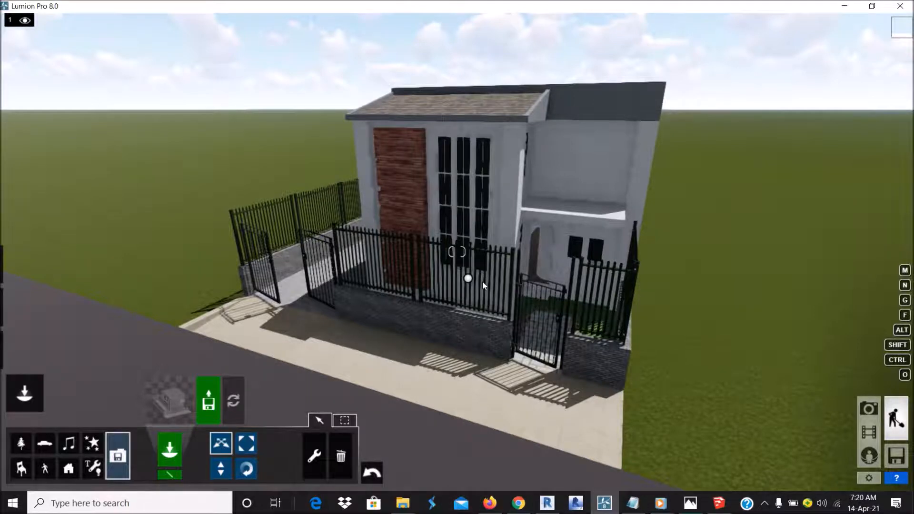
{"action": "scroll", "coordinate": [483, 286], "scroll_direction": "up", "scroll_amount": 3}
{"action": "mouse_move", "coordinate": [31, 351]}
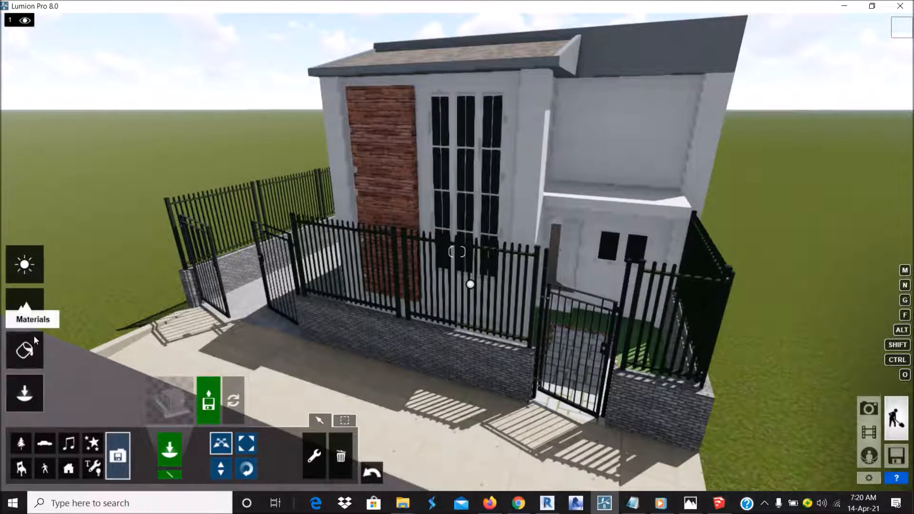
{"action": "scroll", "coordinate": [387, 335], "scroll_direction": "down", "scroll_amount": 3}
{"action": "scroll", "coordinate": [467, 308], "scroll_direction": "up", "scroll_amount": 5}
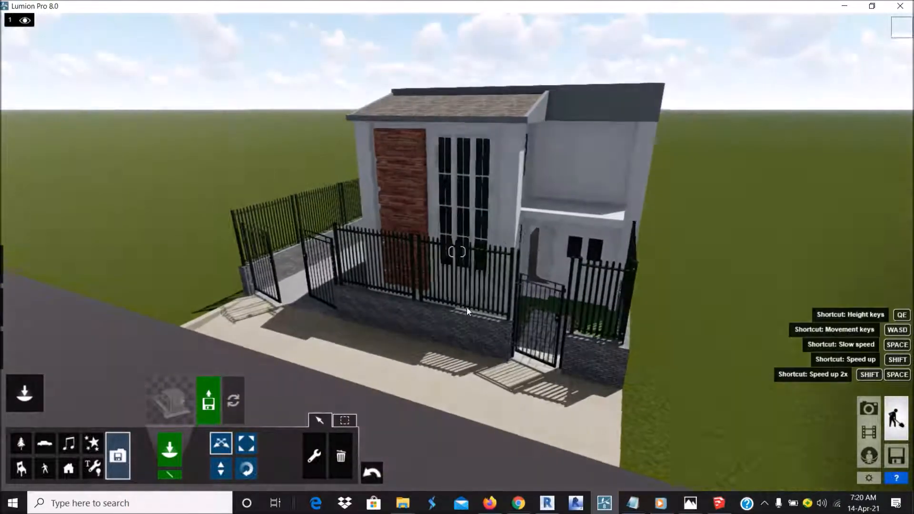
{"action": "scroll", "coordinate": [467, 307], "scroll_direction": "down", "scroll_amount": 3}
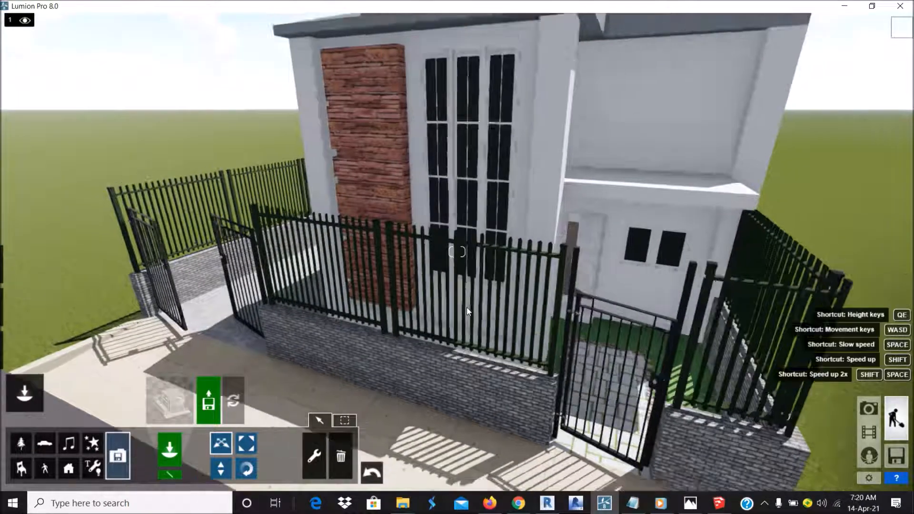
{"action": "right_click_drag", "start_coordinate": [461, 304], "coordinate": [355, 373]}
{"action": "scroll", "coordinate": [420, 321], "scroll_direction": "down", "scroll_amount": 3}
{"action": "scroll", "coordinate": [494, 308], "scroll_direction": "up", "scroll_amount": 2}
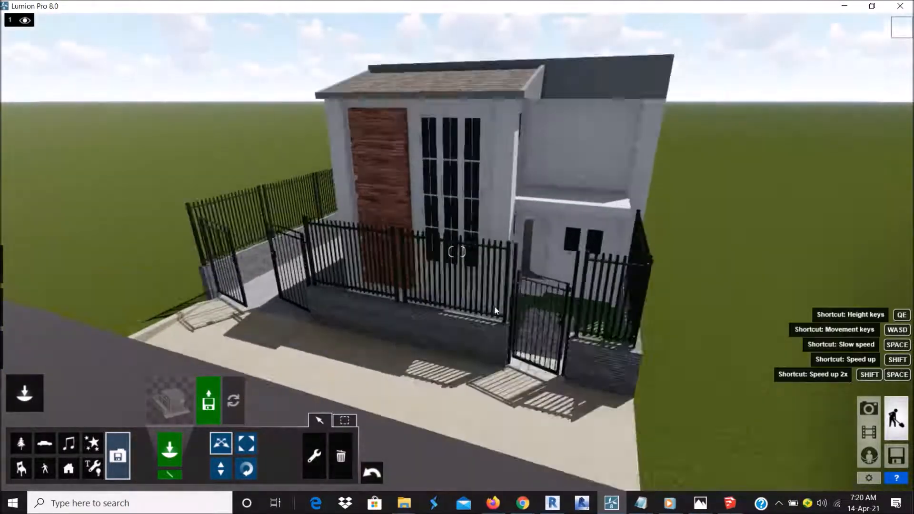
{"action": "right_click_drag", "start_coordinate": [493, 344], "coordinate": [493, 295]}
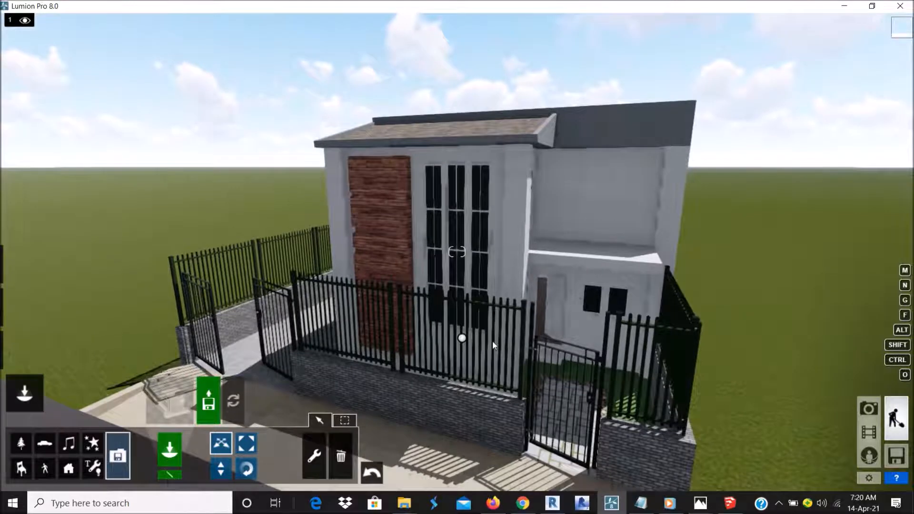
{"action": "middle_click_drag", "start_coordinate": [472, 345], "coordinate": [472, 309]}
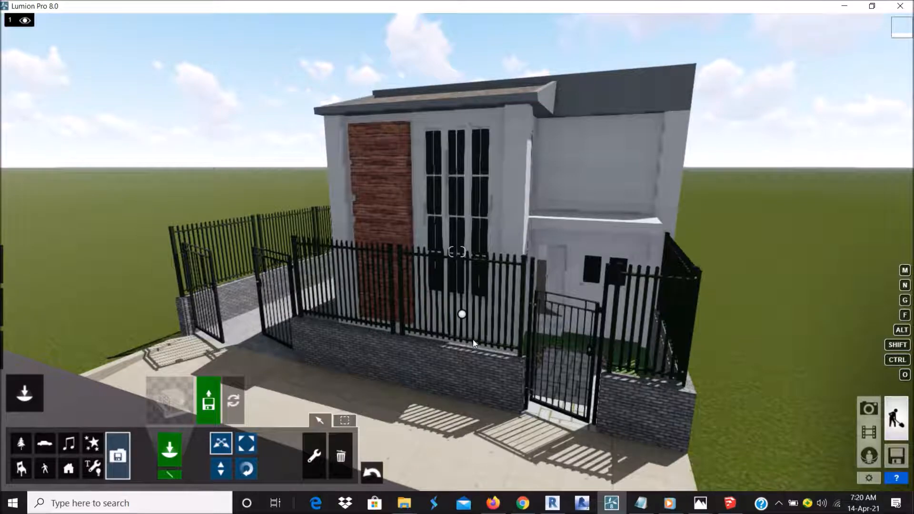
{"action": "scroll", "coordinate": [474, 344], "scroll_direction": "down", "scroll_amount": 3}
{"action": "right_click_drag", "start_coordinate": [475, 344], "coordinate": [478, 356]}
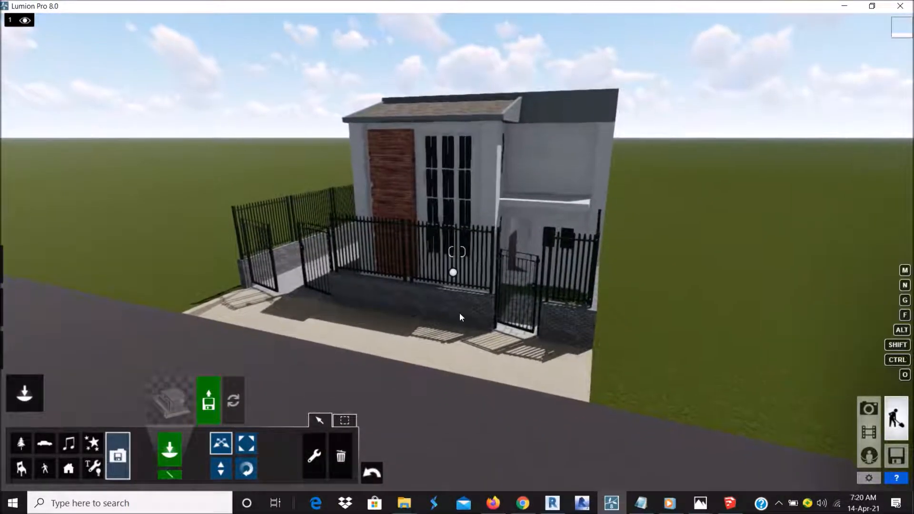
{"action": "scroll", "coordinate": [459, 312], "scroll_direction": "up", "scroll_amount": 4}
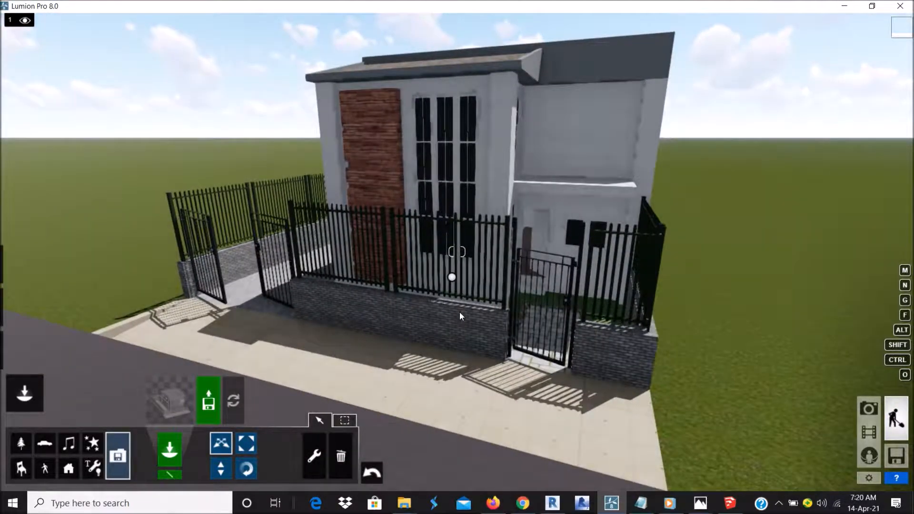
{"action": "scroll", "coordinate": [460, 312], "scroll_direction": "up", "scroll_amount": 4}
{"action": "scroll", "coordinate": [460, 313], "scroll_direction": "down", "scroll_amount": 3}
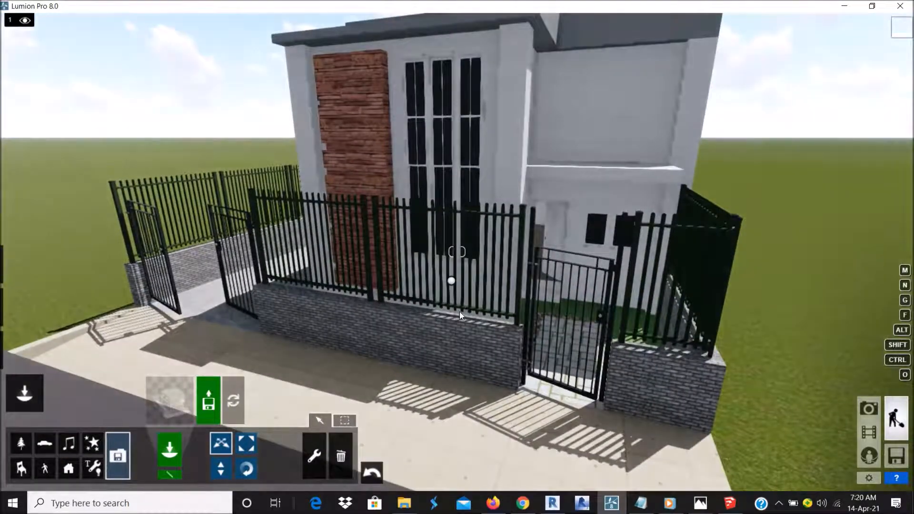
{"action": "scroll", "coordinate": [459, 313], "scroll_direction": "down", "scroll_amount": 4}
{"action": "right_click_drag", "start_coordinate": [460, 312], "coordinate": [458, 273]}
{"action": "scroll", "coordinate": [458, 303], "scroll_direction": "up", "scroll_amount": 3}
{"action": "scroll", "coordinate": [459, 303], "scroll_direction": "down", "scroll_amount": 3}
{"action": "scroll", "coordinate": [459, 279], "scroll_direction": "up", "scroll_amount": 3}
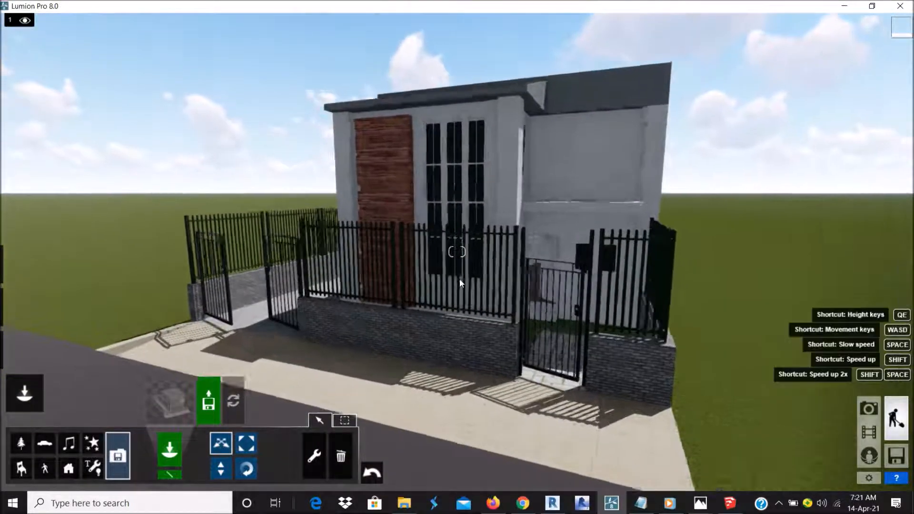
{"action": "right_click_drag", "start_coordinate": [459, 279], "coordinate": [464, 257]}
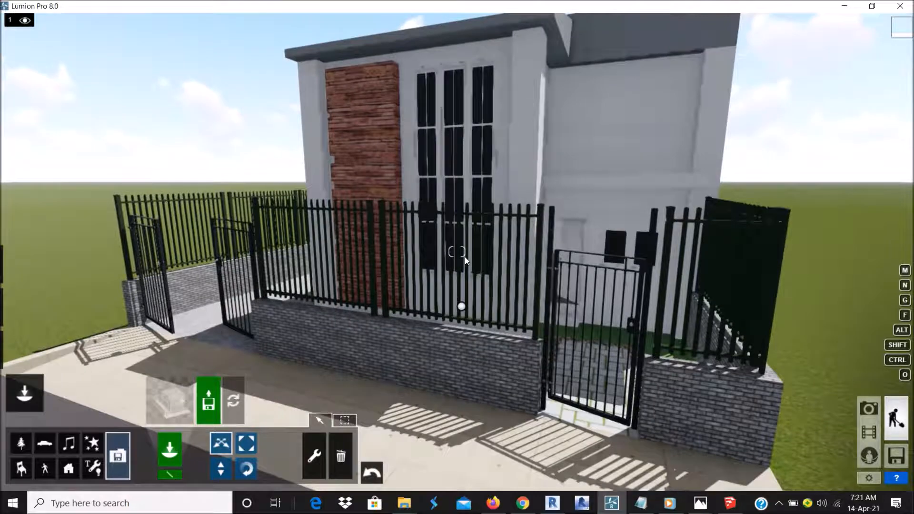
Step: Examine the driveway side of the house around the open double gate and side fence
{"action": "right_click_drag", "start_coordinate": [465, 256], "coordinate": [527, 277]}
{"action": "scroll", "coordinate": [464, 258], "scroll_direction": "down", "scroll_amount": 3}
{"action": "key", "text": "a"}
{"action": "key", "text": "w"}
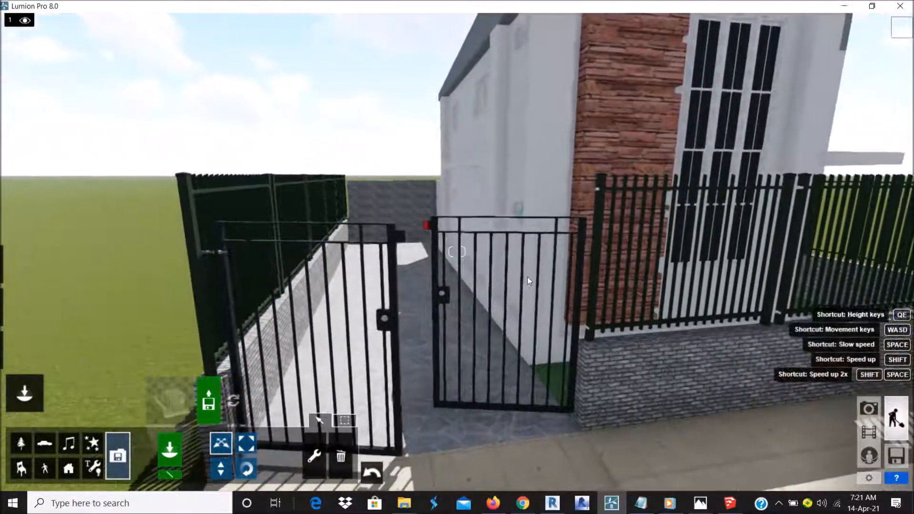
{"action": "key", "text": "s"}
{"action": "mouse_move", "coordinate": [18, 22]}
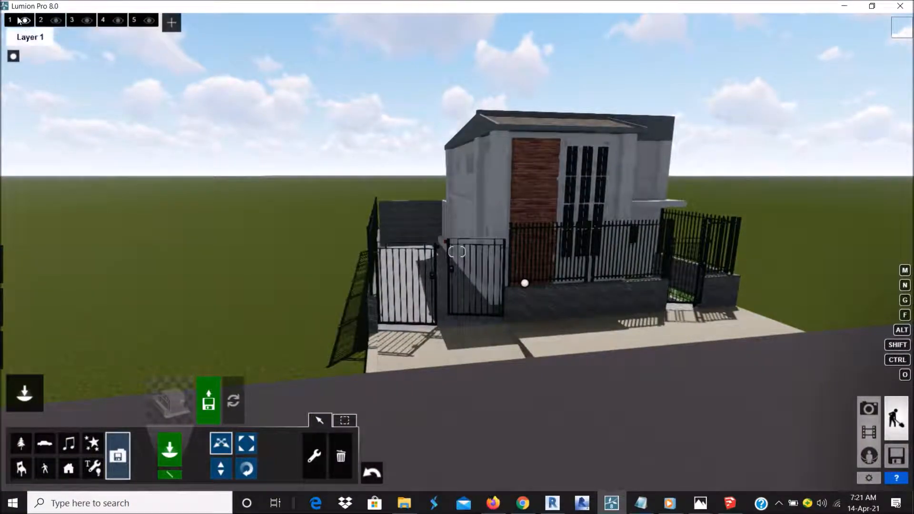
{"action": "scroll", "coordinate": [493, 209], "scroll_direction": "up", "scroll_amount": 5}
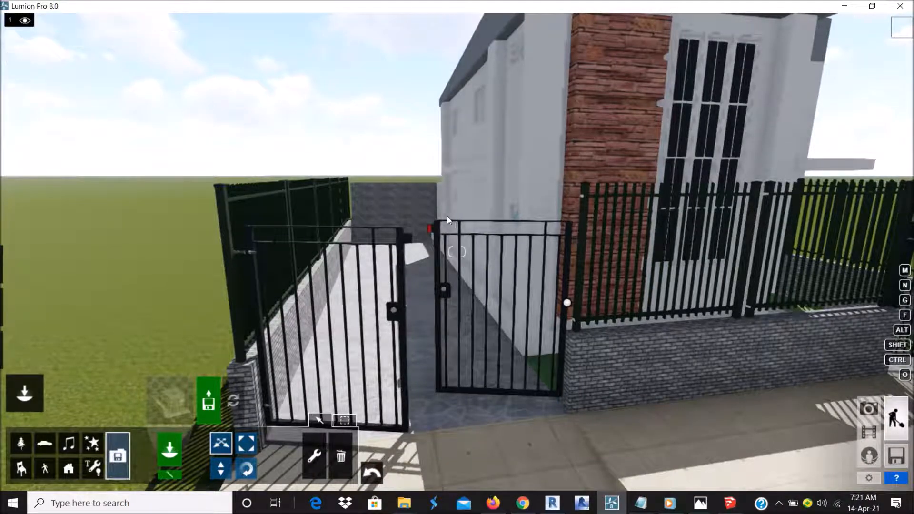
{"action": "scroll", "coordinate": [440, 216], "scroll_direction": "down", "scroll_amount": 5}
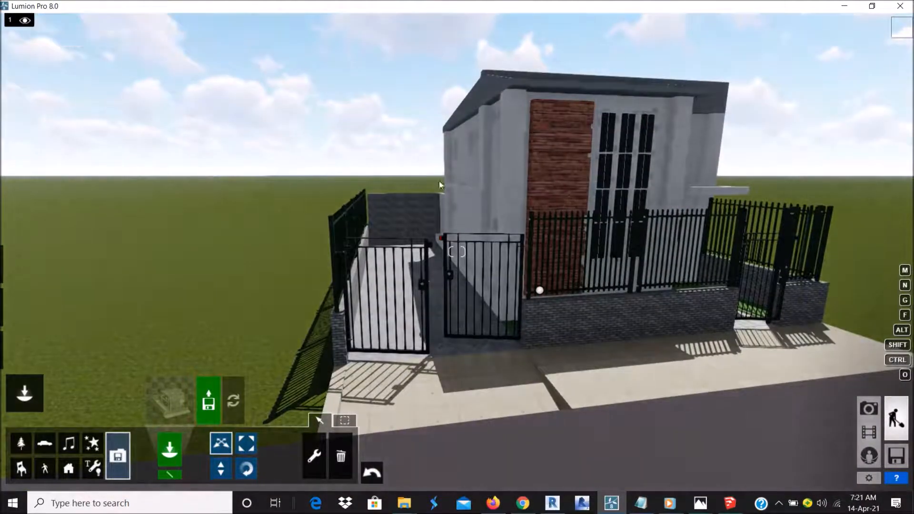
{"action": "scroll", "coordinate": [452, 230], "scroll_direction": "up", "scroll_amount": 5}
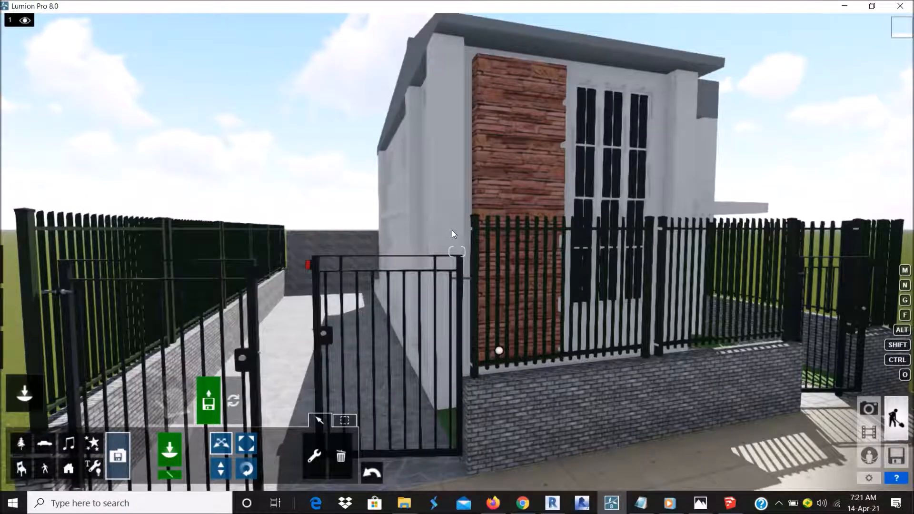
{"action": "right_click_drag", "start_coordinate": [452, 230], "coordinate": [452, 230]}
{"action": "scroll", "coordinate": [456, 233], "scroll_direction": "down", "scroll_amount": 1}
{"action": "scroll", "coordinate": [455, 232], "scroll_direction": "down", "scroll_amount": 3}
{"action": "scroll", "coordinate": [456, 232], "scroll_direction": "down", "scroll_amount": 1}
{"action": "scroll", "coordinate": [455, 232], "scroll_direction": "up", "scroll_amount": 2}
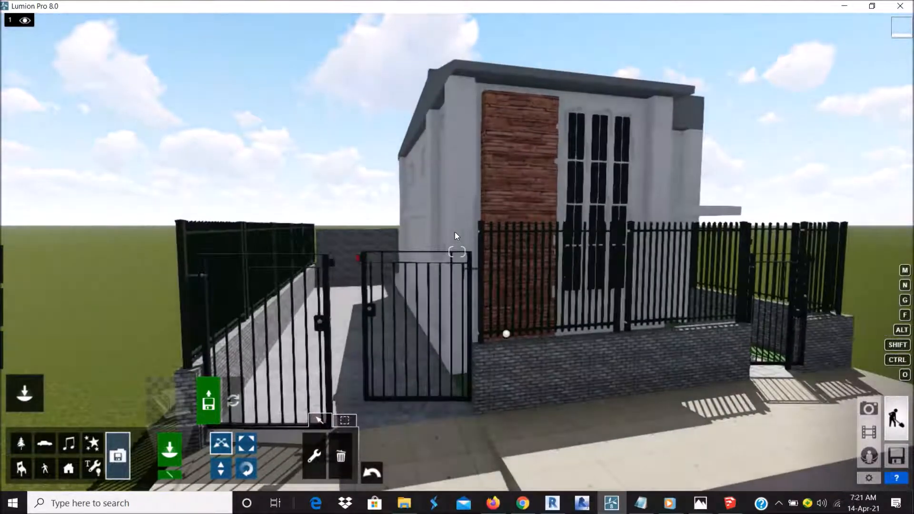
{"action": "mouse_move", "coordinate": [464, 242]}
{"action": "right_mouse_down"}
{"action": "mouse_move", "coordinate": [447, 240]}
{"action": "mouse_move", "coordinate": [470, 241]}
{"action": "right_mouse_up"}
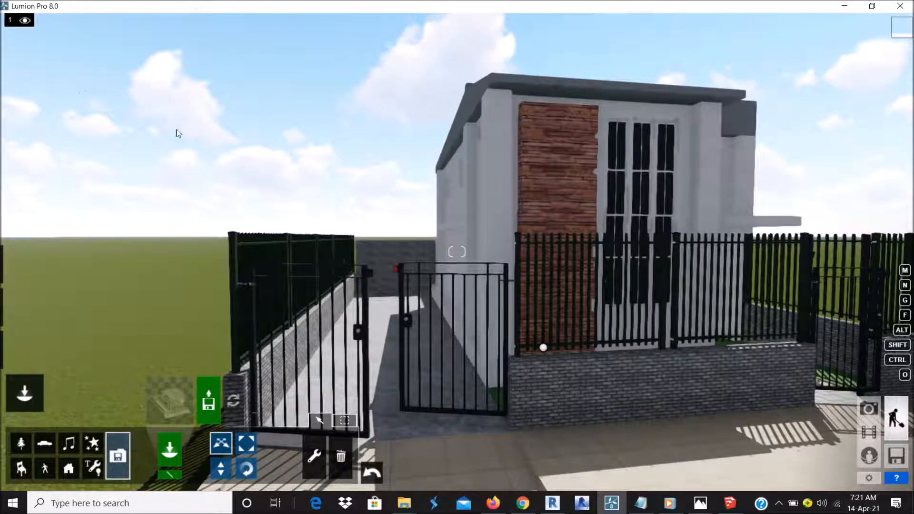
Step: Make layer 2 the active layer and rename it Landscape
{"action": "mouse_move", "coordinate": [48, 22]}
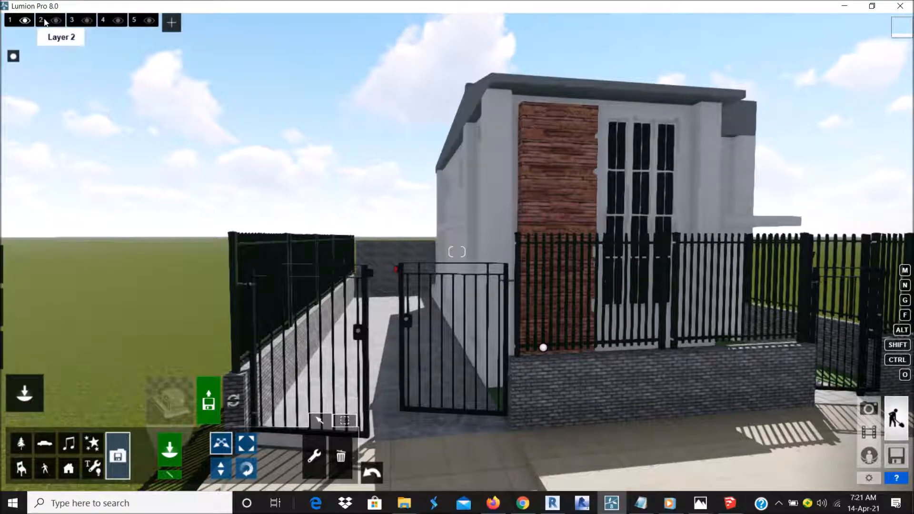
{"action": "left_click", "coordinate": [42, 22]}
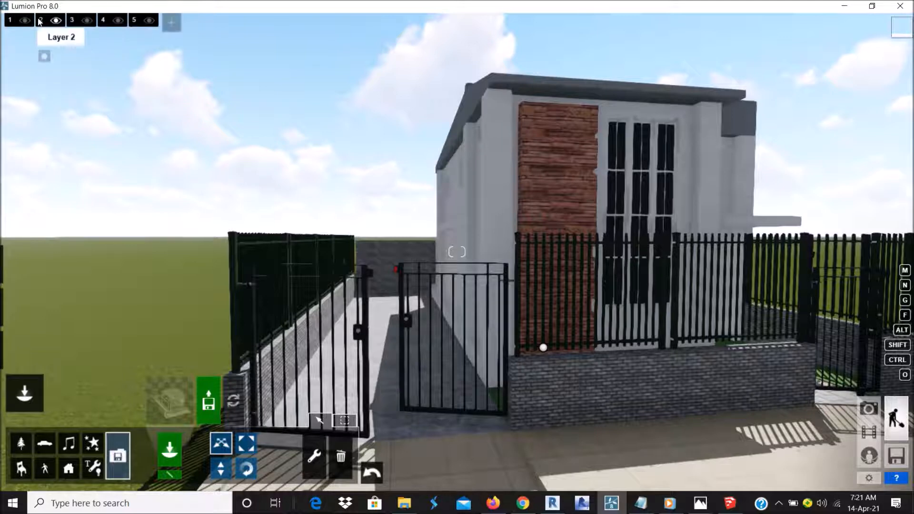
{"action": "left_click", "coordinate": [39, 21]}
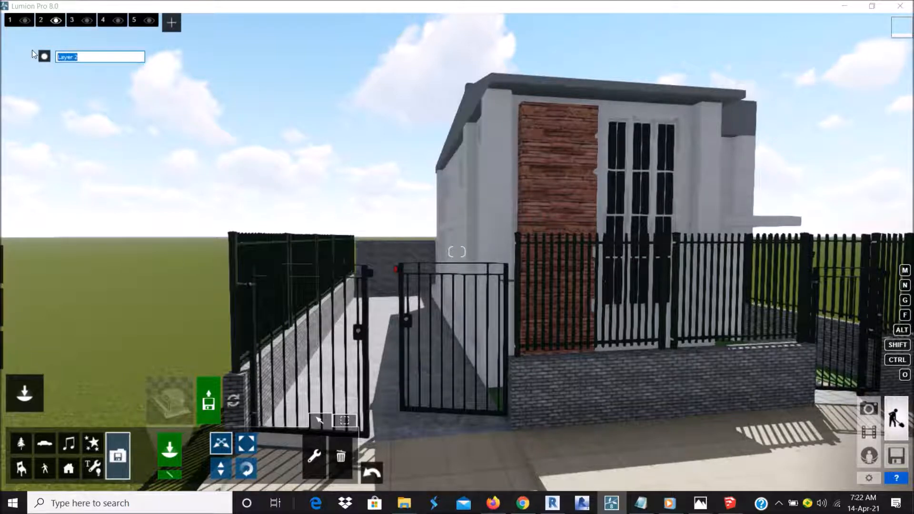
{"action": "type", "text": "Landscap"}
{"action": "key", "text": "BackSpace"}
{"action": "type", "text": "pe"}
{"action": "key", "text": "Return"}
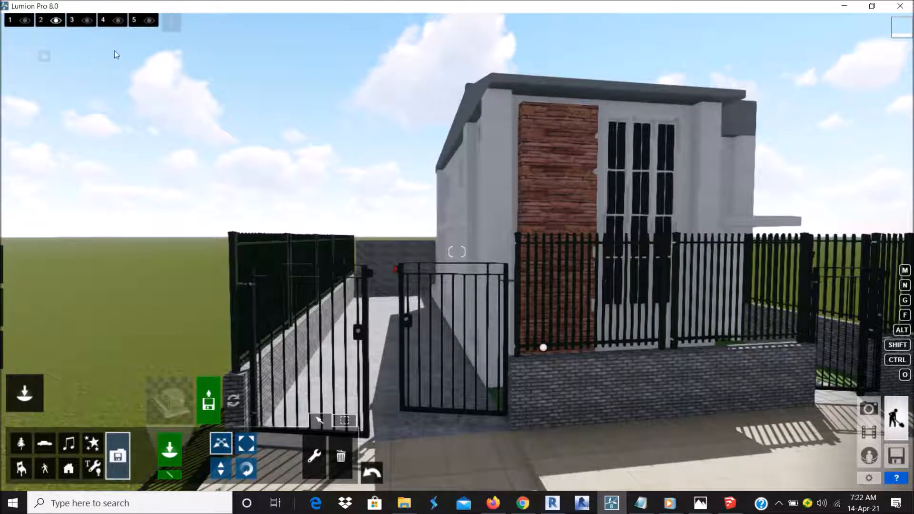
Step: Make layer 3 the active layer and rename it Cars
{"action": "left_click", "coordinate": [73, 20]}
{"action": "key", "text": "ctrl+a"}
{"action": "type", "text": "Tre"}
{"action": "key", "text": "BackSpace"}
{"action": "key", "text": "BackSpace"}
{"action": "key", "text": "BackSpace"}
{"action": "type", "text": "Ca"}
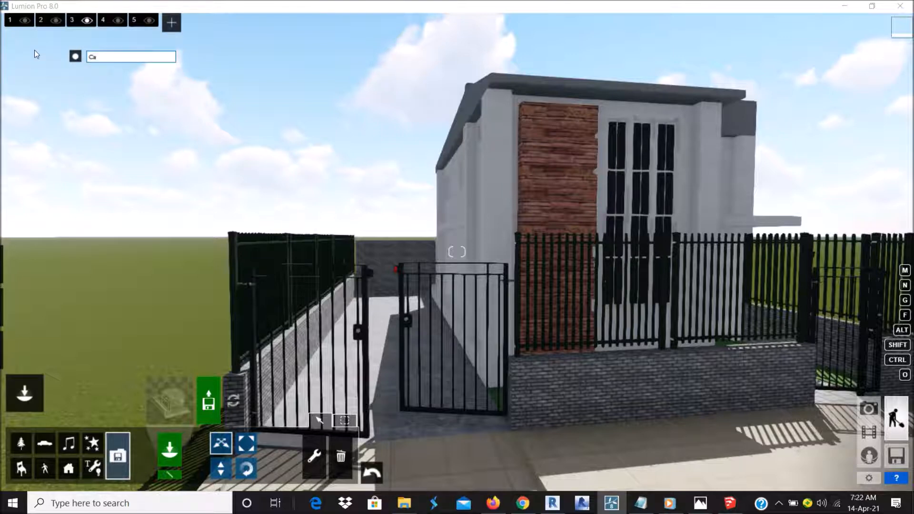
{"action": "type", "text": "rs"}
{"action": "key", "text": "Return"}
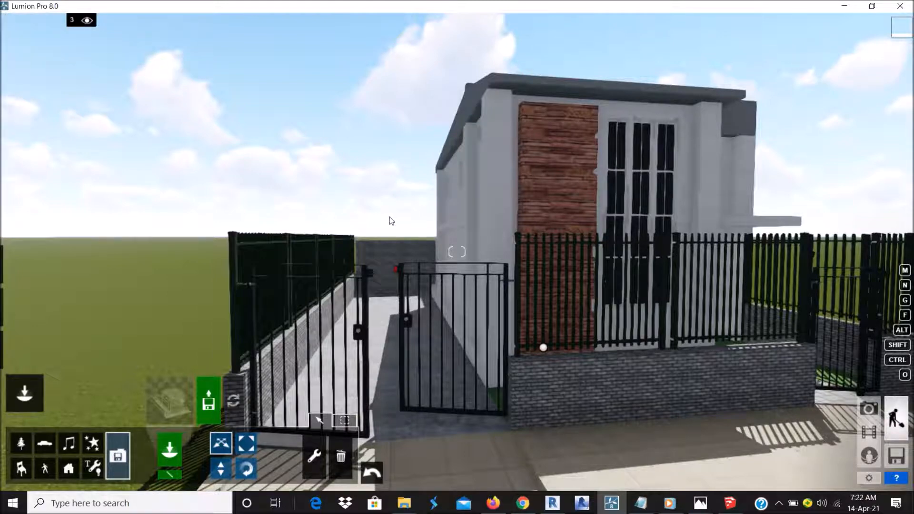
Step: Make layer 4 the active layer and rename it Pe
{"action": "right_click_drag", "start_coordinate": [373, 196], "coordinate": [374, 197]}
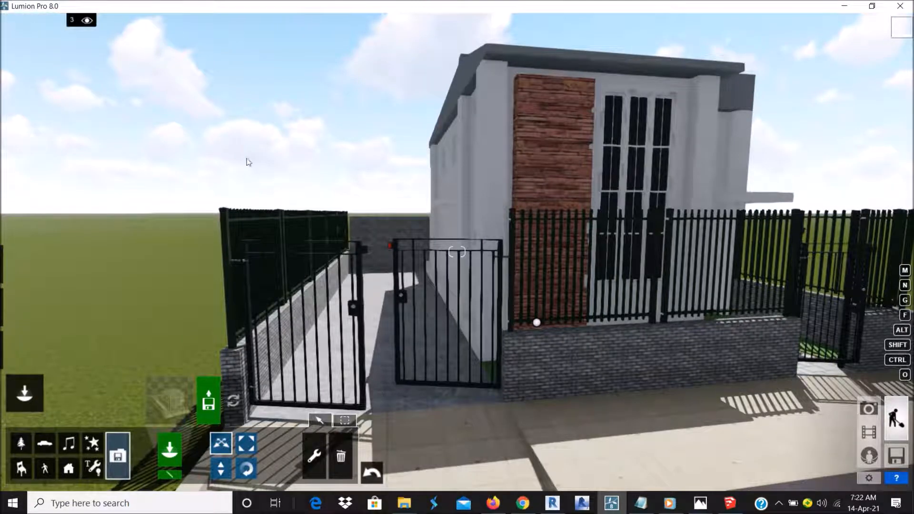
{"action": "mouse_move", "coordinate": [105, 22]}
{"action": "left_click", "coordinate": [105, 22]}
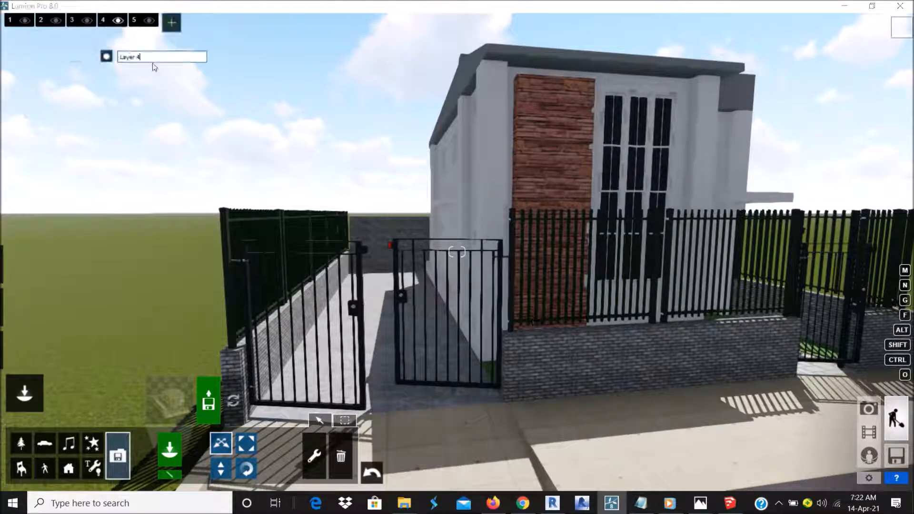
{"action": "type", "text": "pe"}
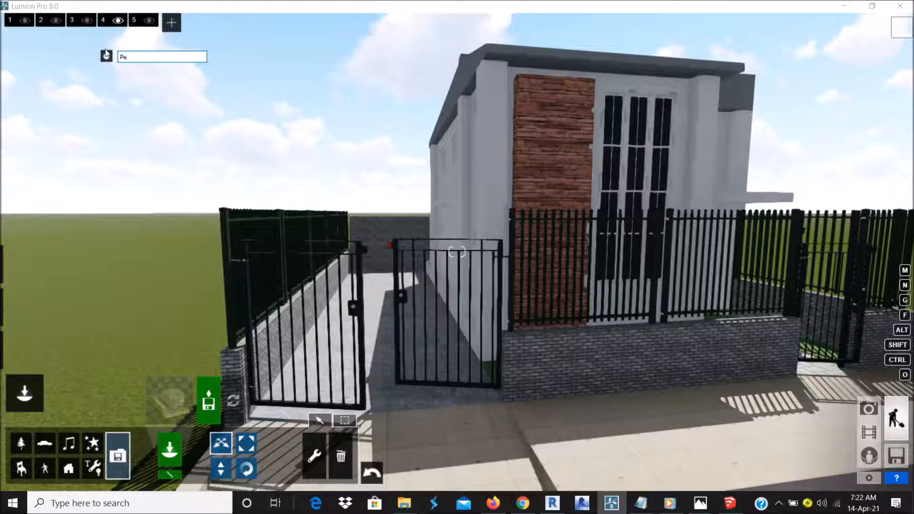
{"action": "key", "text": "Return"}
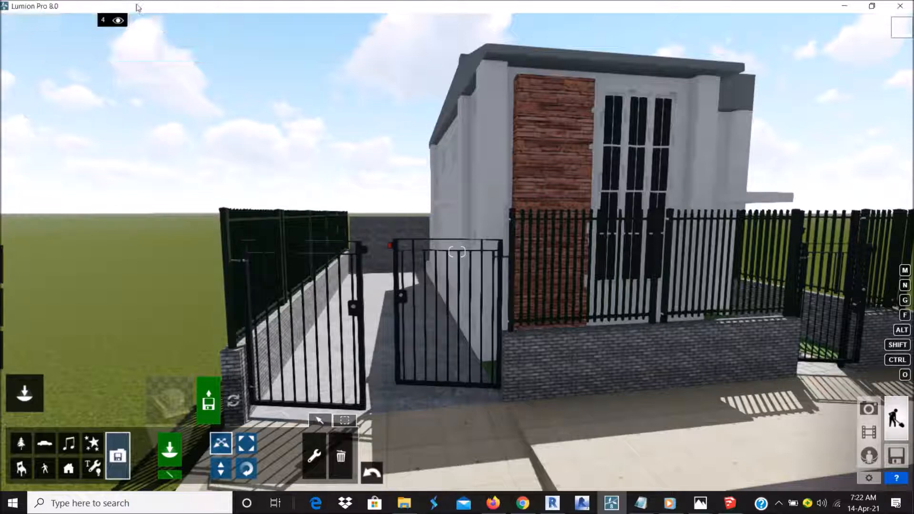
Step: Make layer 5 the active layer and rename it Et
{"action": "left_click", "coordinate": [134, 19]}
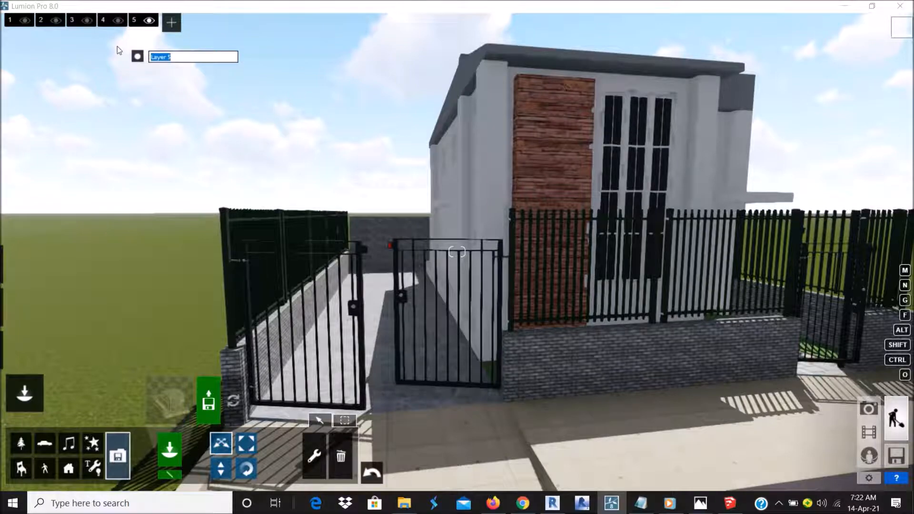
{"action": "type", "text": "E"}
{"action": "key", "text": "Print"}
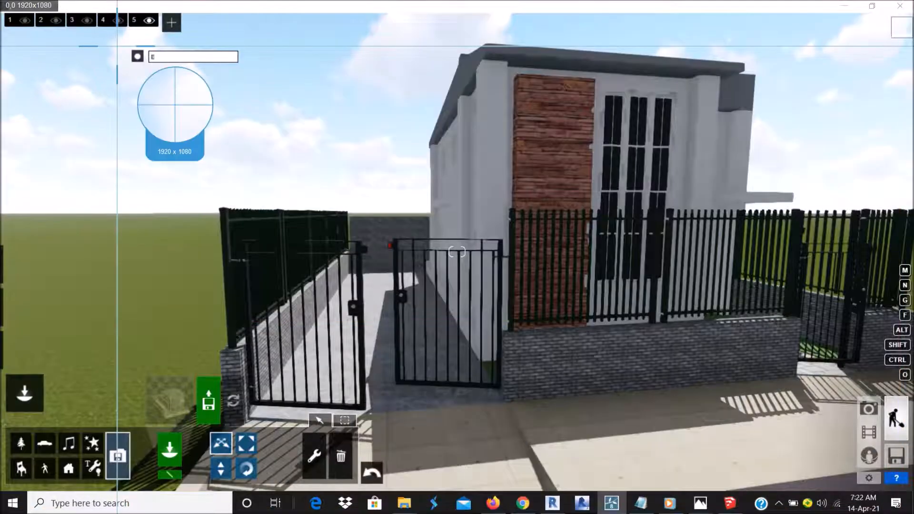
{"action": "type", "text": "t"}
{"action": "key", "text": "Escape"}
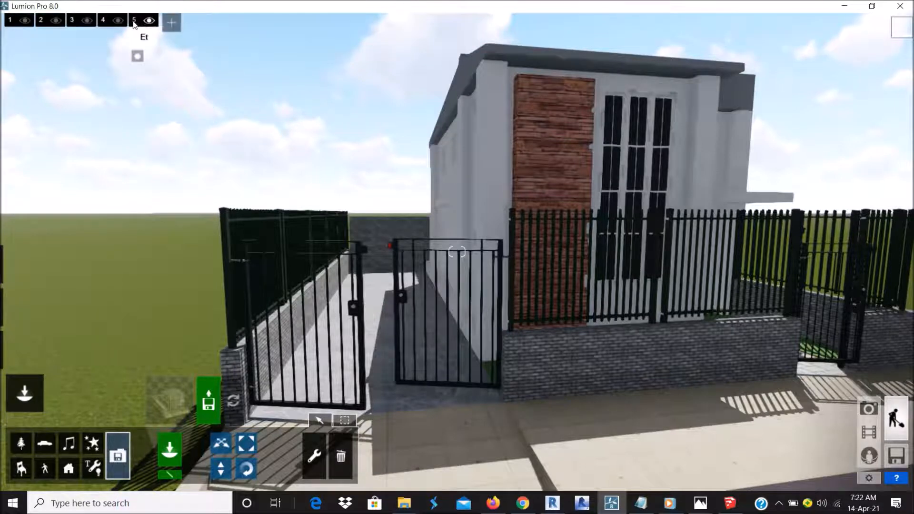
{"action": "left_click", "coordinate": [133, 21]}
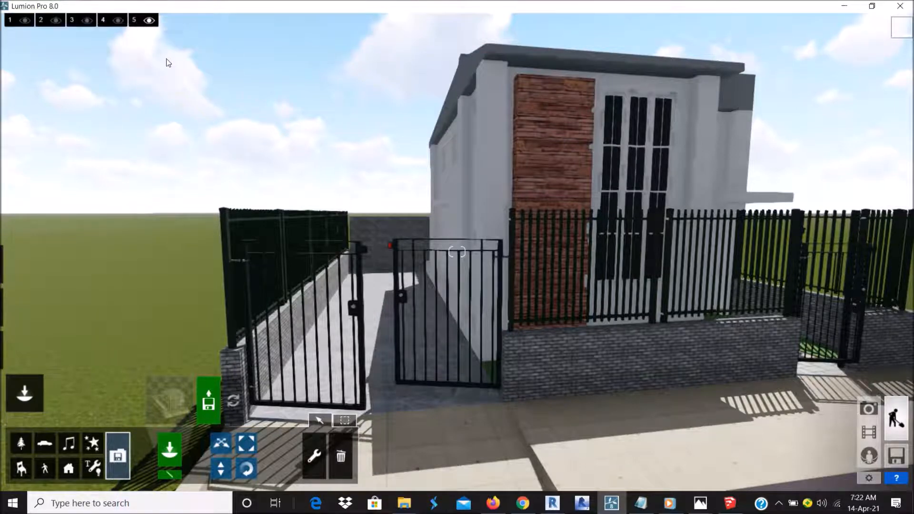
{"action": "left_click", "coordinate": [134, 21]}
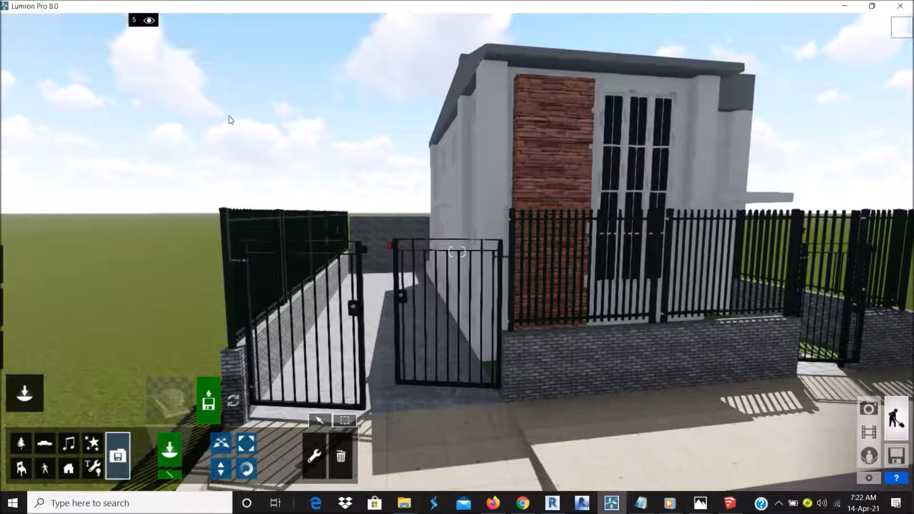
Step: Add layer 6, make it the active layer and rename it Lights
{"action": "left_click", "coordinate": [172, 23]}
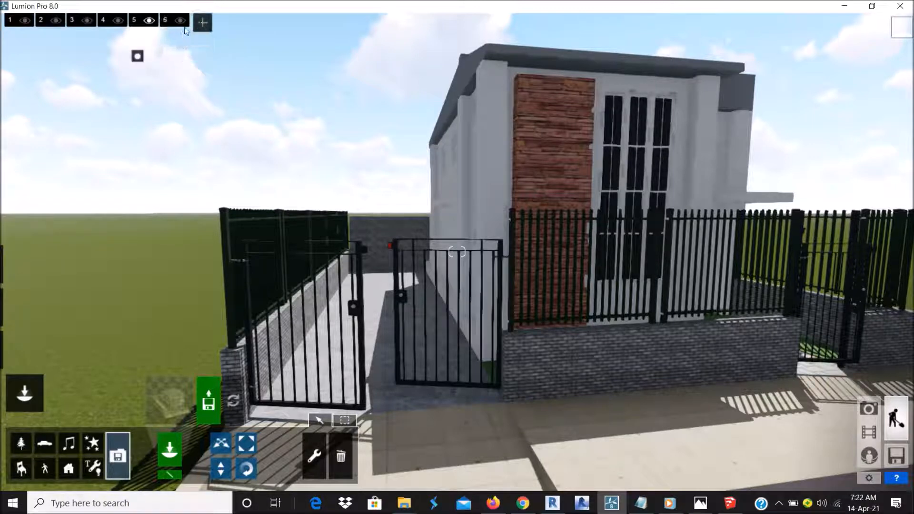
{"action": "left_click", "coordinate": [168, 19]}
{"action": "left_click_drag", "start_coordinate": [208, 58], "coordinate": [133, 45]}
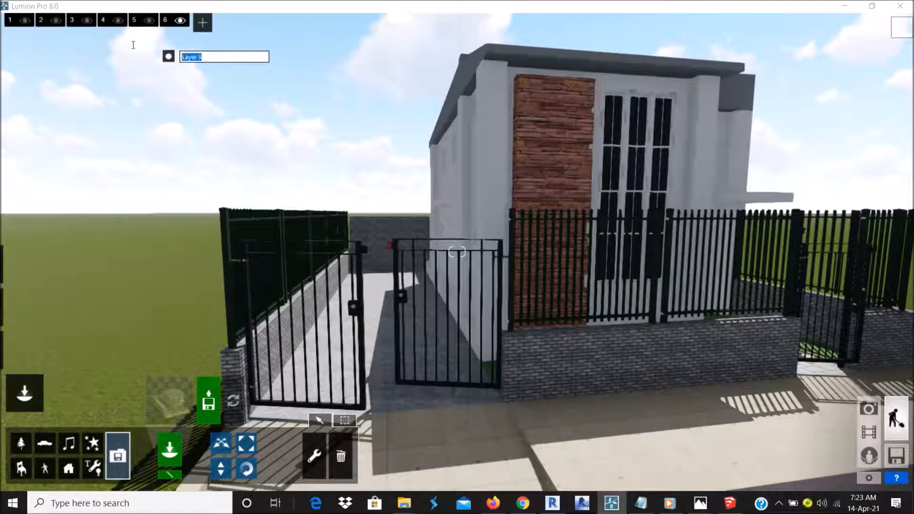
{"action": "type", "text": "Lights"}
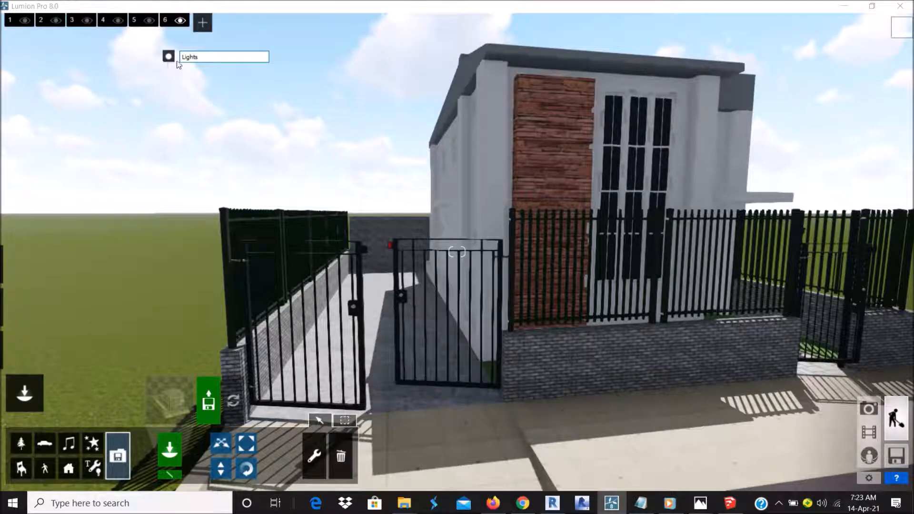
{"action": "key", "text": "Return"}
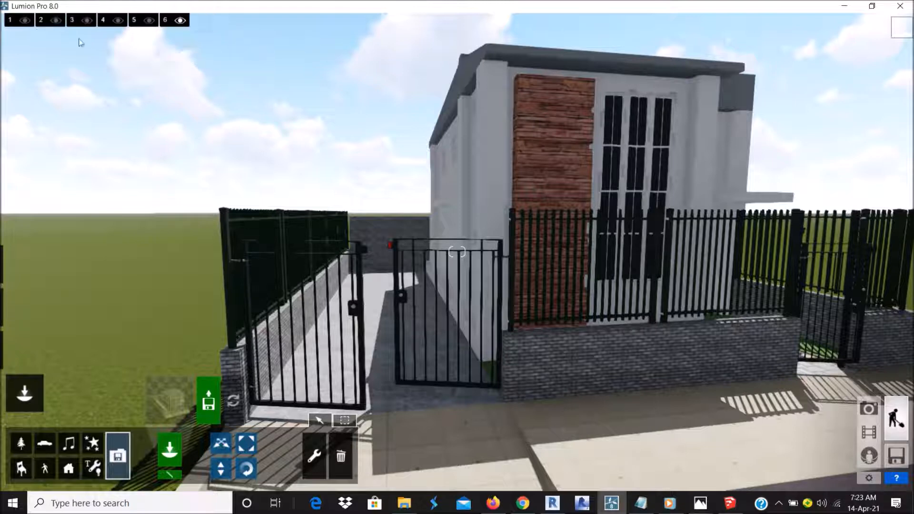
Step: Make layer 1 the active layer and open its name for editing
{"action": "left_click", "coordinate": [22, 21]}
{"action": "left_click", "coordinate": [22, 20]}
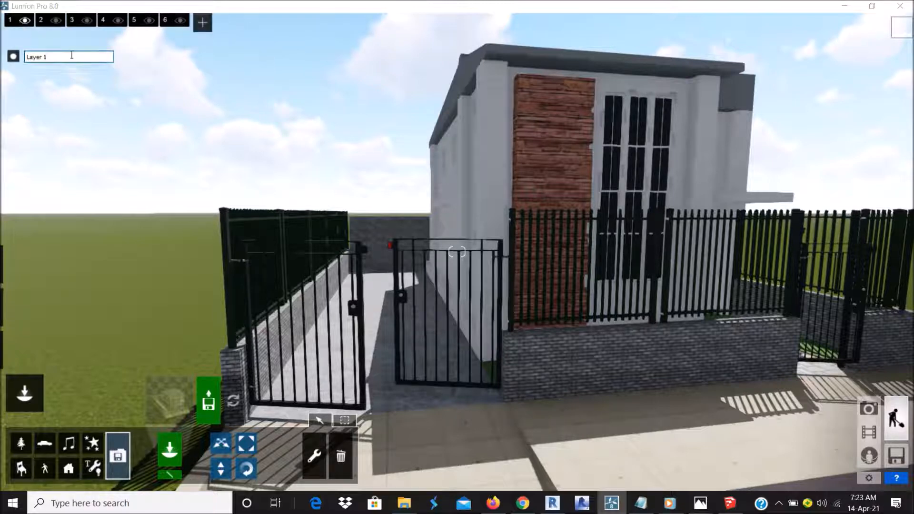
{"action": "left_click_drag", "start_coordinate": [61, 57], "coordinate": [11, 57]}
{"action": "left_click", "coordinate": [50, 76]}
Step: Make layer 2, the Landscape layer, the active layer for placing plants
{"action": "scroll", "coordinate": [426, 205], "scroll_direction": "down", "scroll_amount": 5}
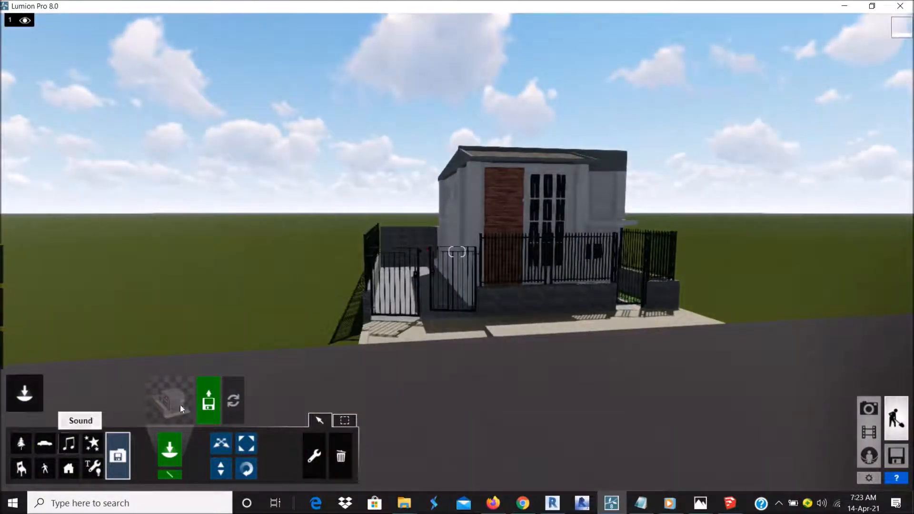
{"action": "mouse_move", "coordinate": [22, 398]}
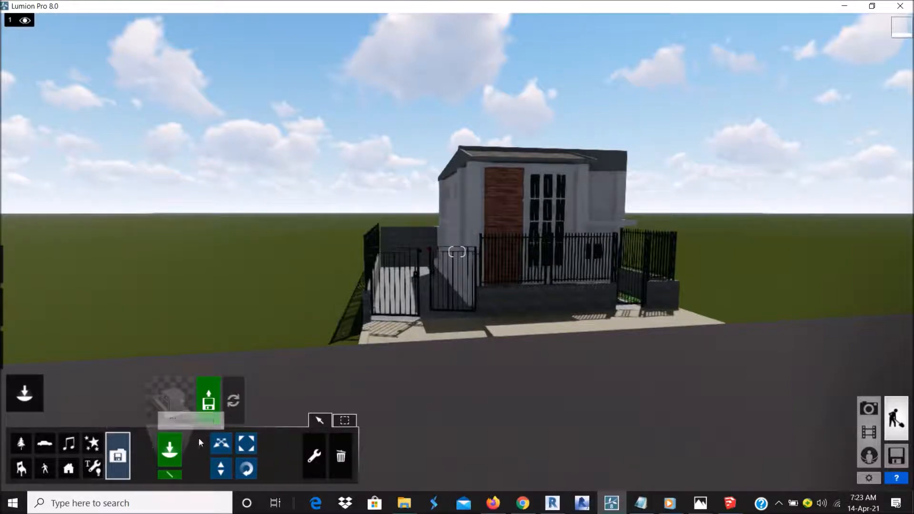
{"action": "scroll", "coordinate": [437, 324], "scroll_direction": "up", "scroll_amount": 3}
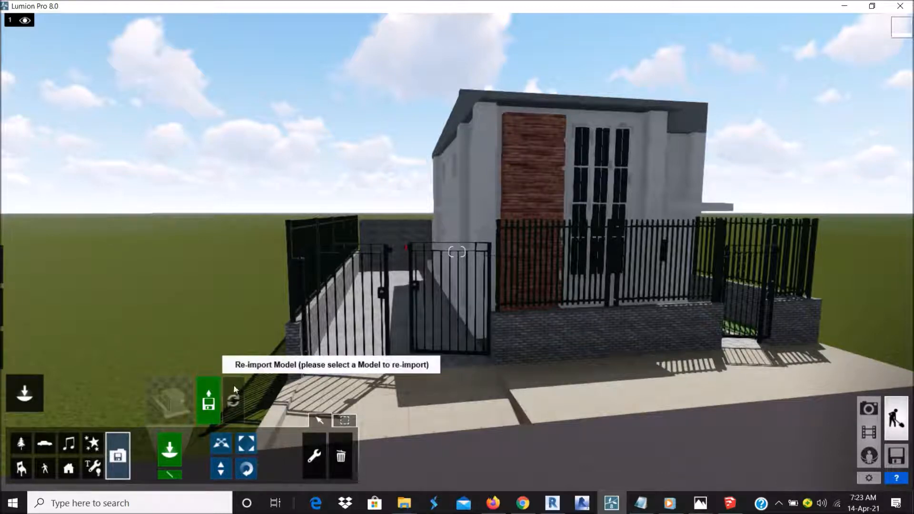
{"action": "right_click_drag", "start_coordinate": [330, 378], "coordinate": [344, 384]}
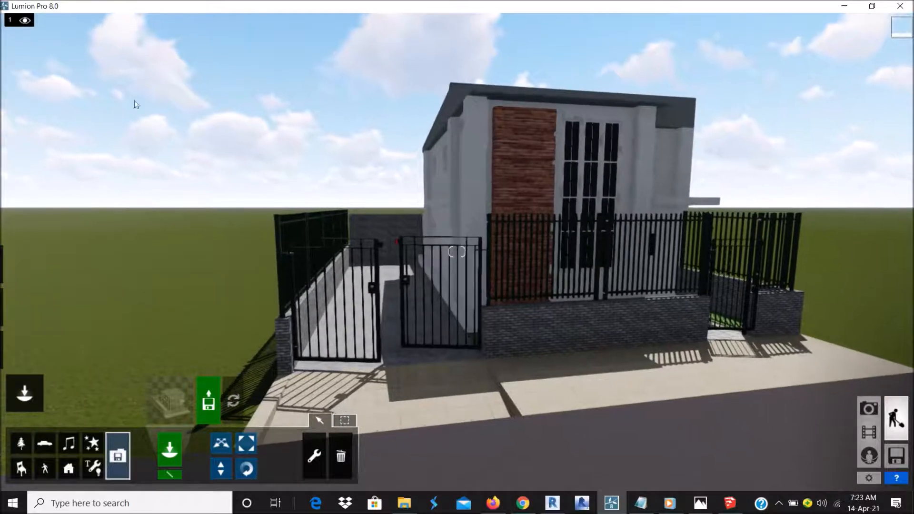
{"action": "scroll", "coordinate": [420, 202], "scroll_direction": "down", "scroll_amount": 3}
{"action": "mouse_move", "coordinate": [42, 22]}
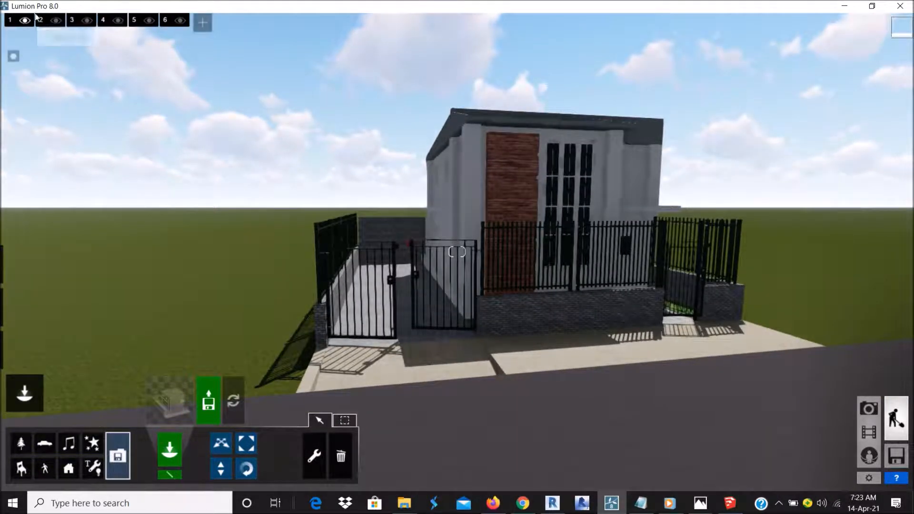
{"action": "left_click", "coordinate": [51, 22]}
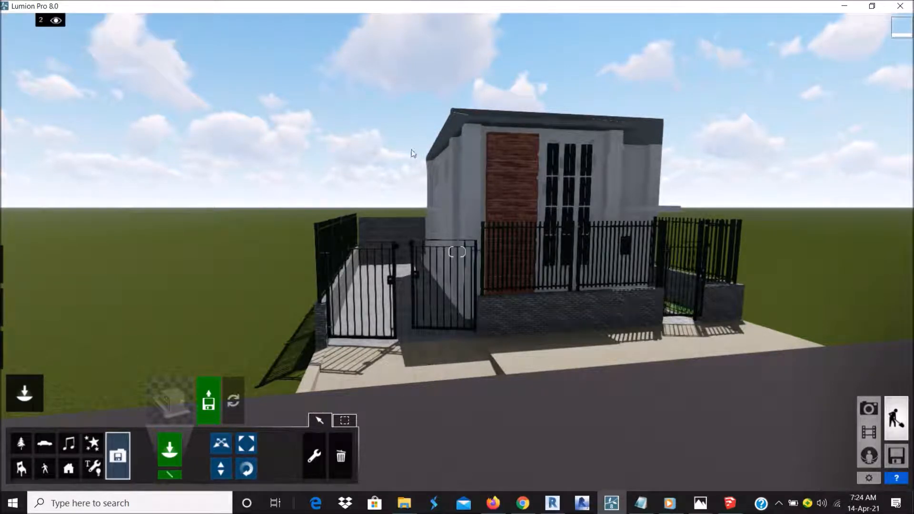
{"action": "right_click_drag", "start_coordinate": [433, 214], "coordinate": [380, 231]}
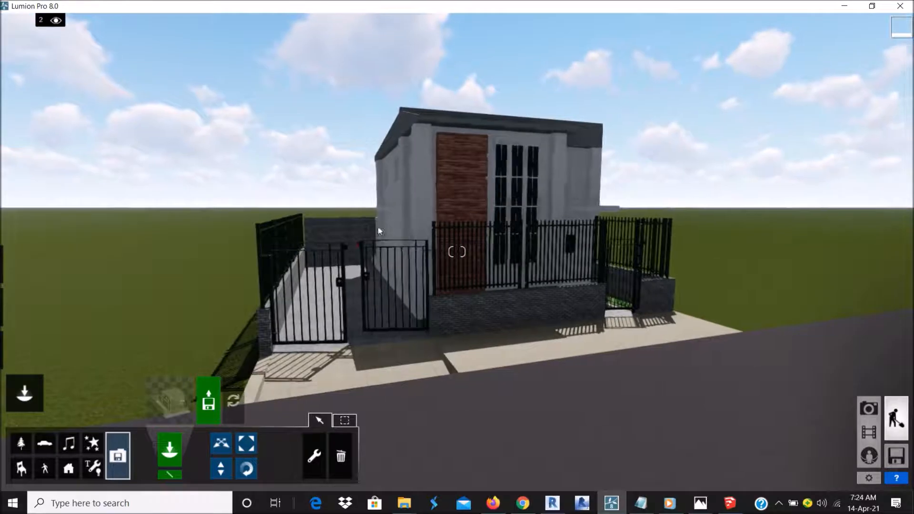
{"action": "mouse_move", "coordinate": [41, 23]}
Step: Open the Nature Library and look through its favourites, tree and flower categories
{"action": "left_click", "coordinate": [22, 444]}
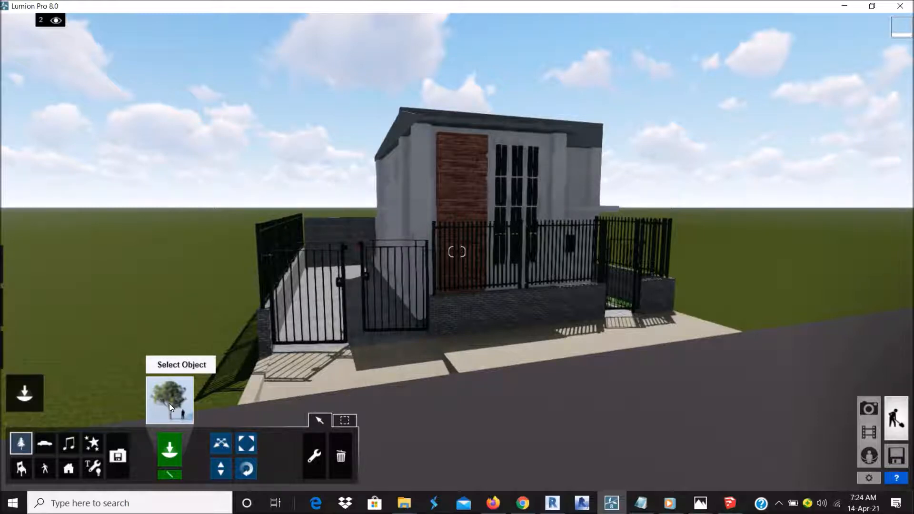
{"action": "left_click", "coordinate": [170, 404]}
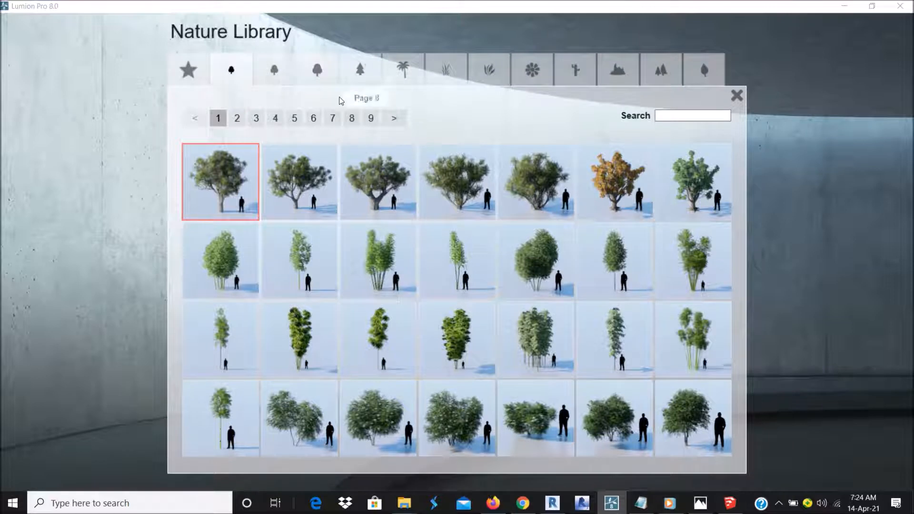
{"action": "left_click", "coordinate": [737, 95]}
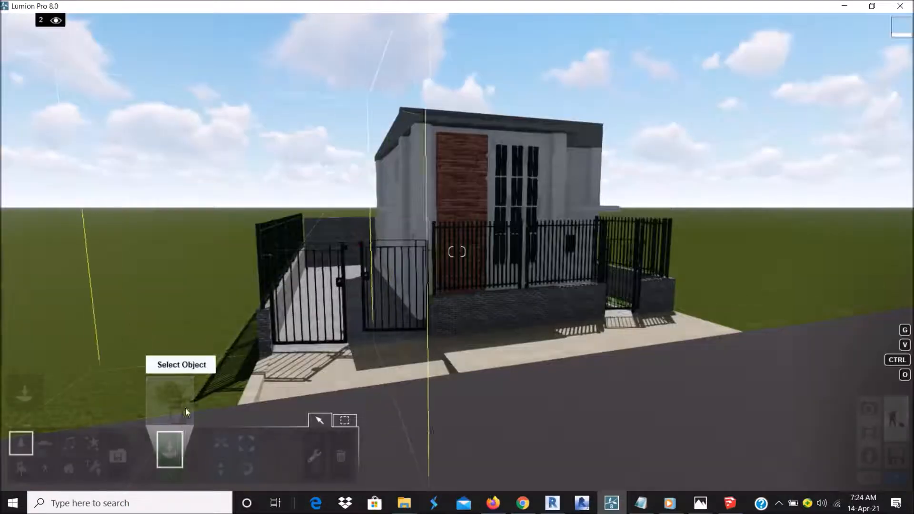
{"action": "left_click", "coordinate": [170, 405]}
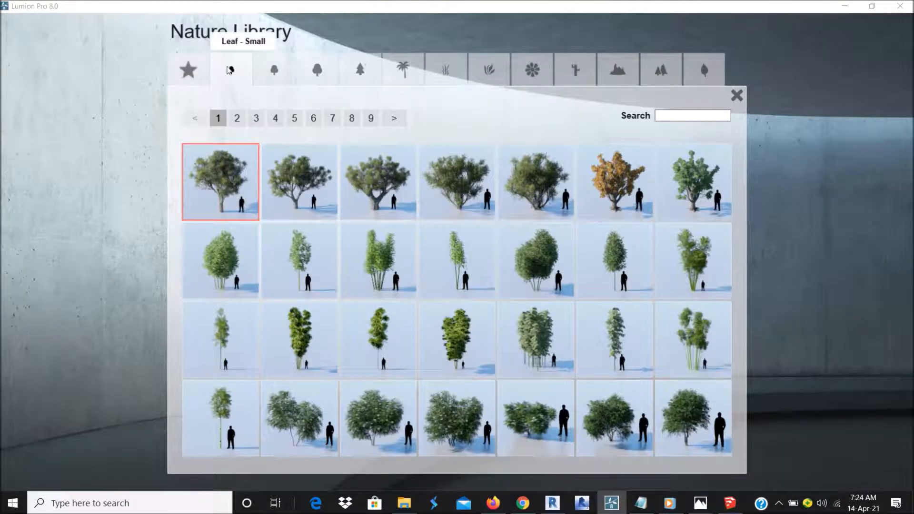
{"action": "left_click", "coordinate": [188, 66]}
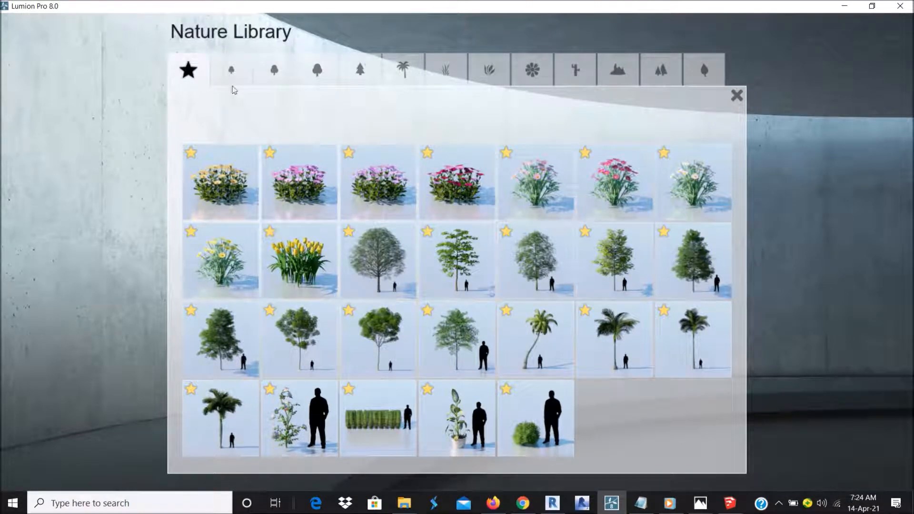
{"action": "left_click", "coordinate": [229, 73]}
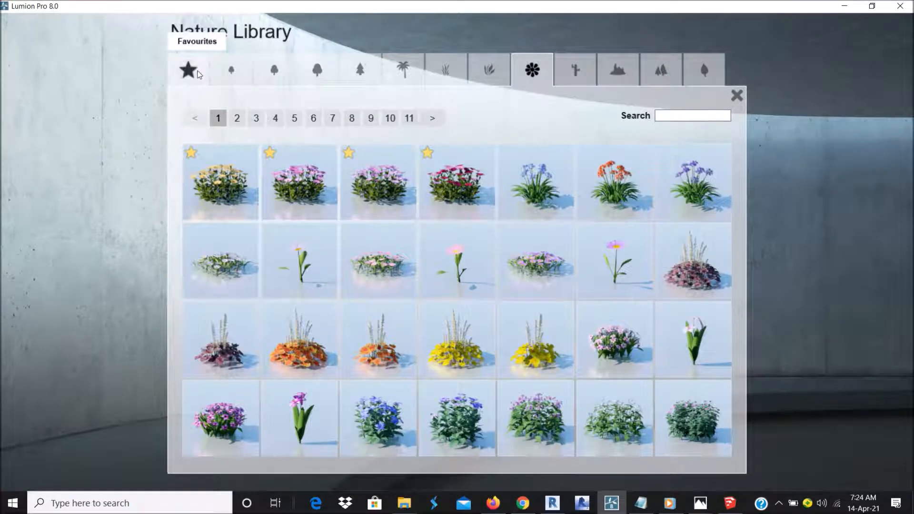
Step: Choose LacebarkElm_M_RT from the favourites and place one tree on the grass beside the driveway fence
{"action": "left_click", "coordinate": [199, 75]}
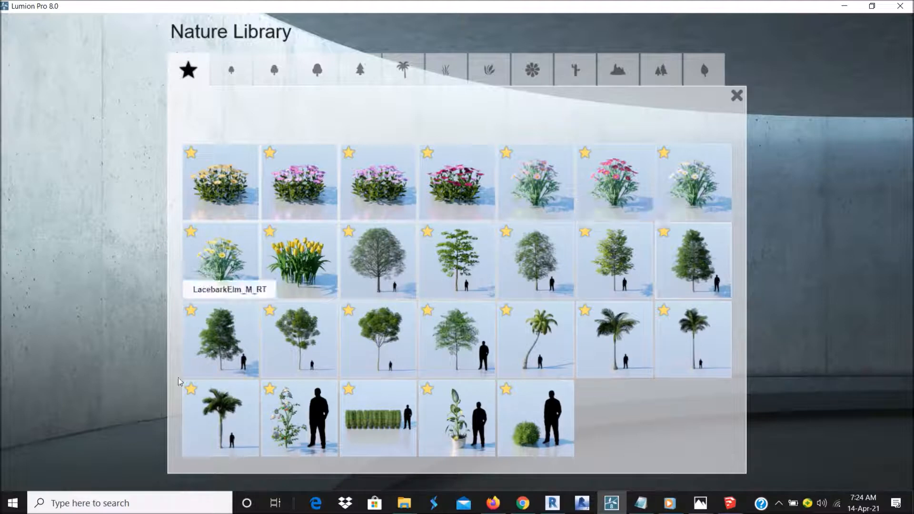
{"action": "left_click", "coordinate": [216, 355]}
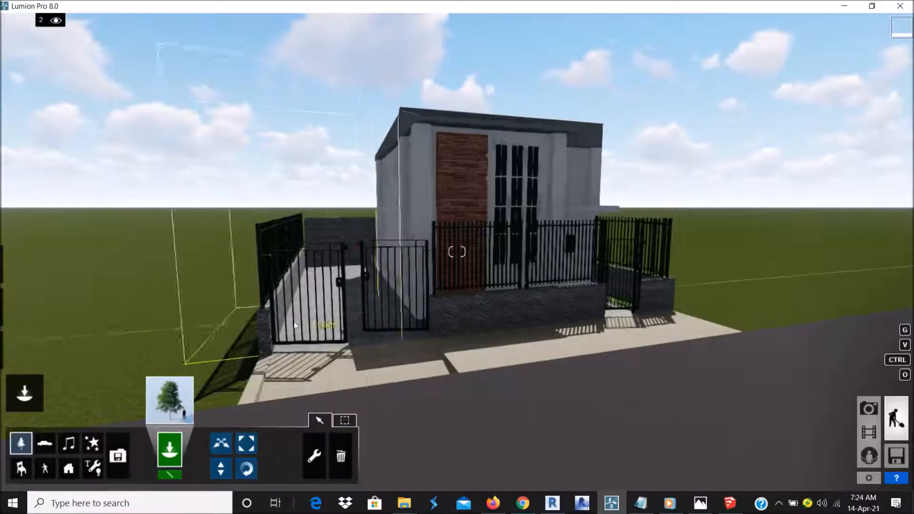
{"action": "left_click", "coordinate": [249, 326]}
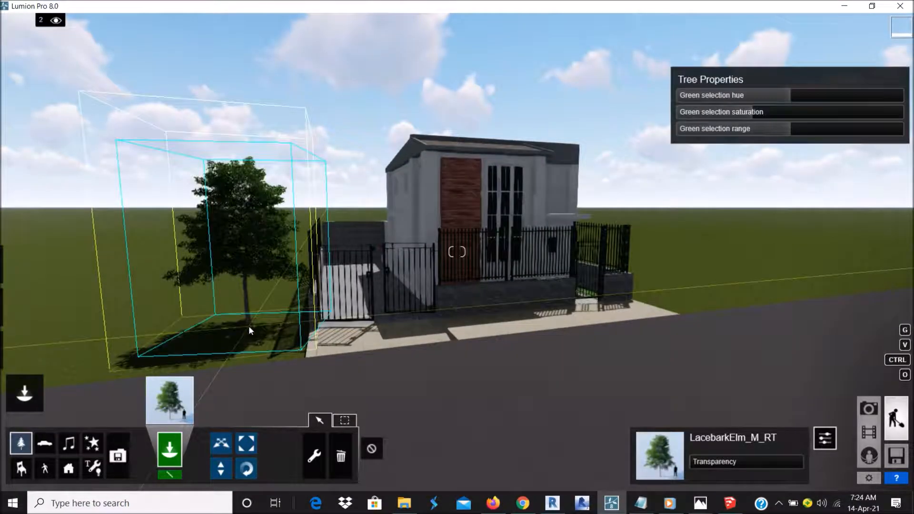
Step: Choose CoconutPalm_RT from the favourite plants as the object for placement
{"action": "right_click_drag", "start_coordinate": [313, 326], "coordinate": [188, 343]}
{"action": "scroll", "coordinate": [366, 315], "scroll_direction": "up", "scroll_amount": 4}
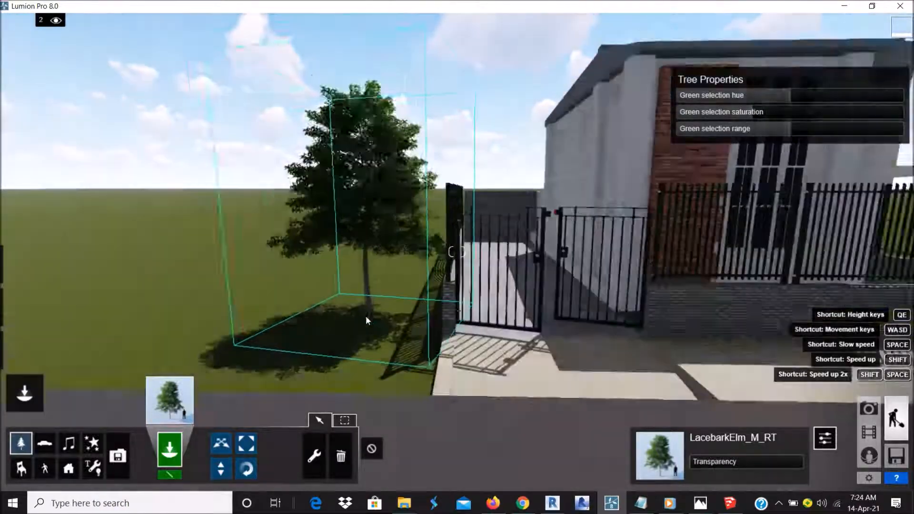
{"action": "right_click_drag", "start_coordinate": [478, 288], "coordinate": [440, 299]}
{"action": "left_click", "coordinate": [170, 400]}
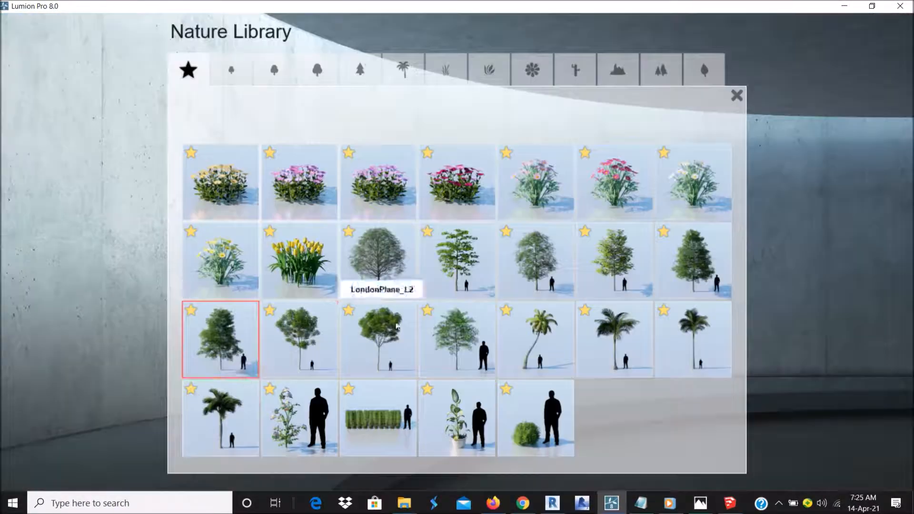
{"action": "left_click", "coordinate": [533, 354]}
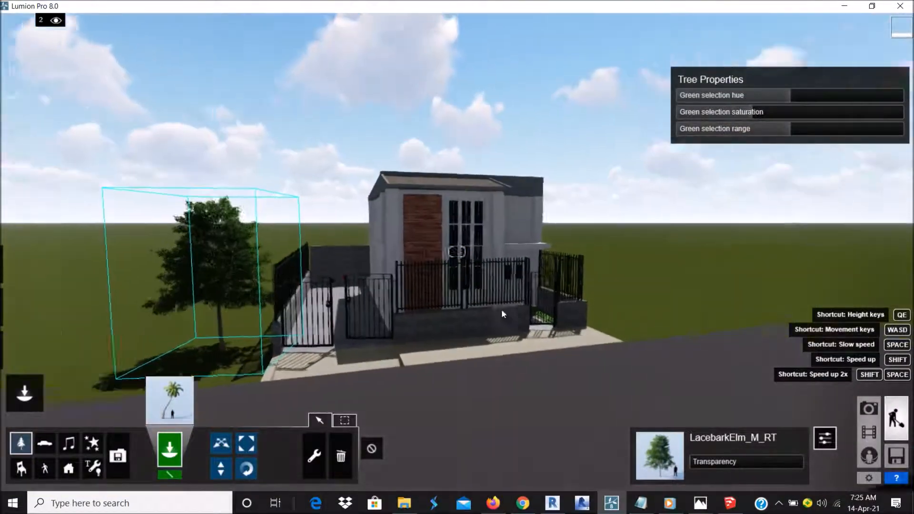
Step: Place one coconut palm on the grass beside the pedestrian gate end of the front fence
{"action": "scroll", "coordinate": [505, 309], "scroll_direction": "up", "scroll_amount": 4}
{"action": "scroll", "coordinate": [476, 309], "scroll_direction": "down", "scroll_amount": 2}
{"action": "right_click_drag", "start_coordinate": [432, 309], "coordinate": [522, 327]}
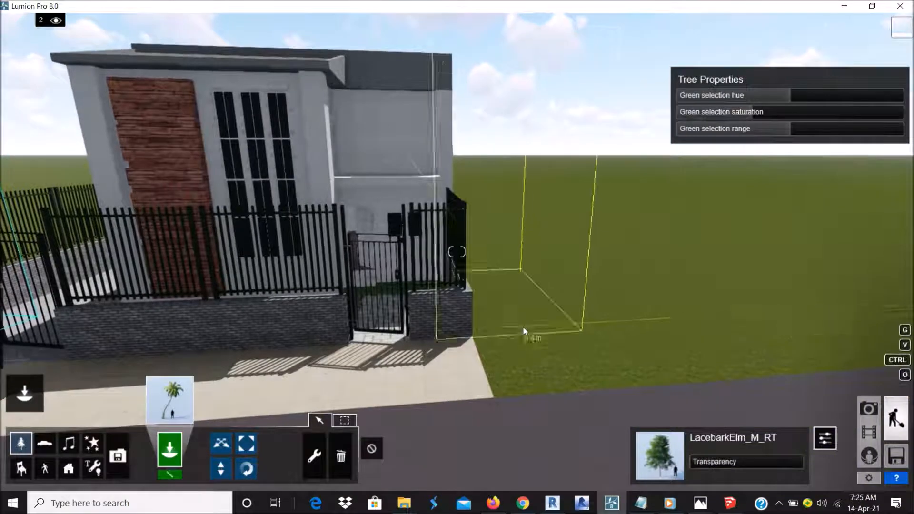
{"action": "left_click", "coordinate": [591, 328]}
{"action": "right_click_drag", "start_coordinate": [594, 325], "coordinate": [661, 289]}
{"action": "key", "text": "a"}
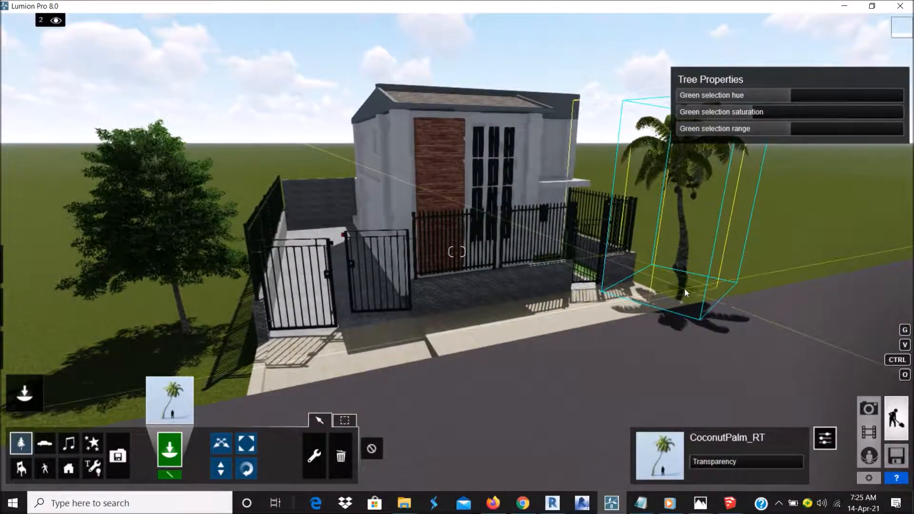
Step: Delete the lacebark elm and the coconut palm placed on either side of the house
{"action": "right_click_drag", "start_coordinate": [480, 297], "coordinate": [499, 298]}
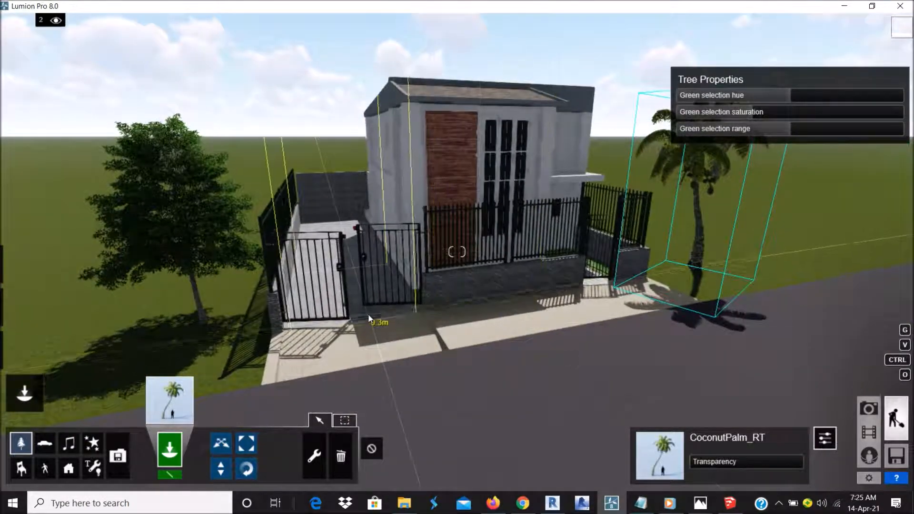
{"action": "right_click_drag", "start_coordinate": [364, 322], "coordinate": [325, 324]}
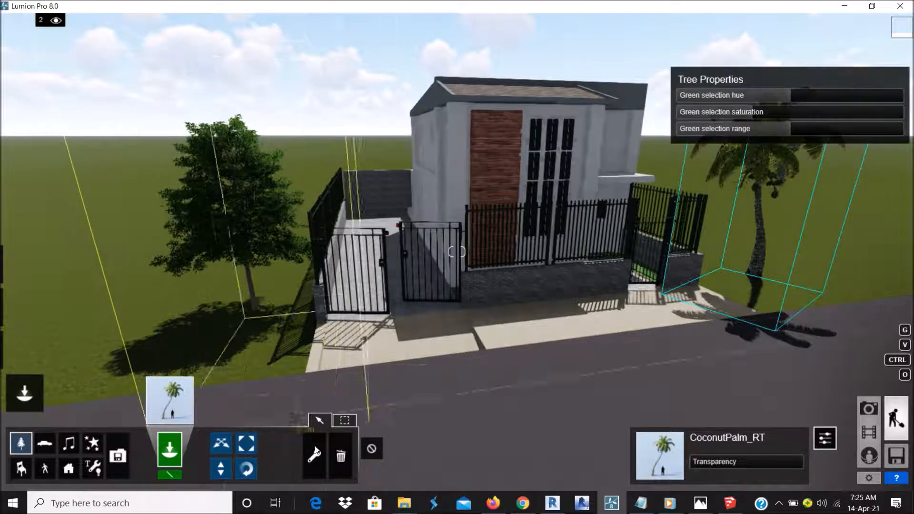
{"action": "left_click", "coordinate": [341, 457]}
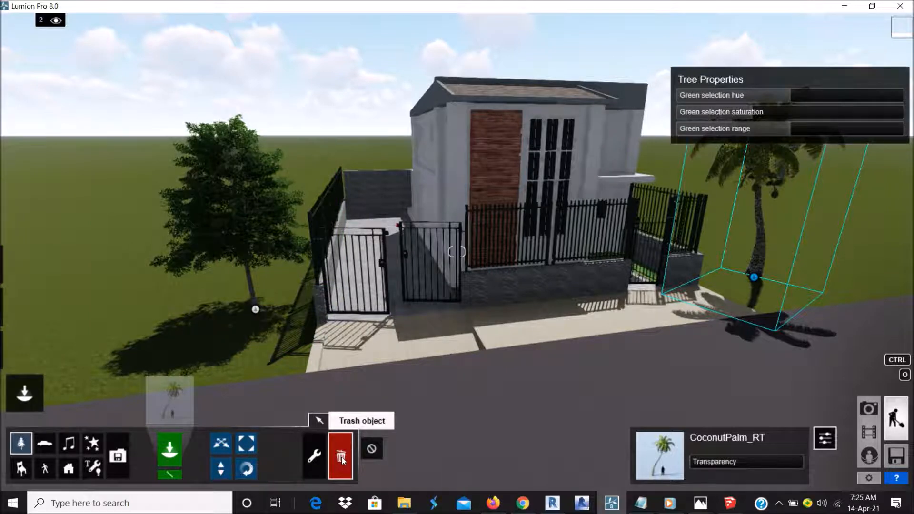
{"action": "left_click", "coordinate": [256, 310]}
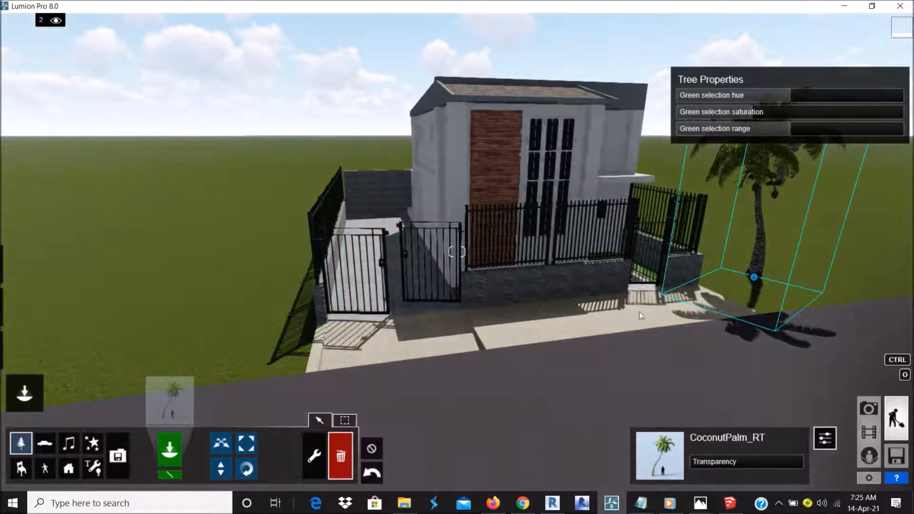
{"action": "left_click", "coordinate": [754, 277]}
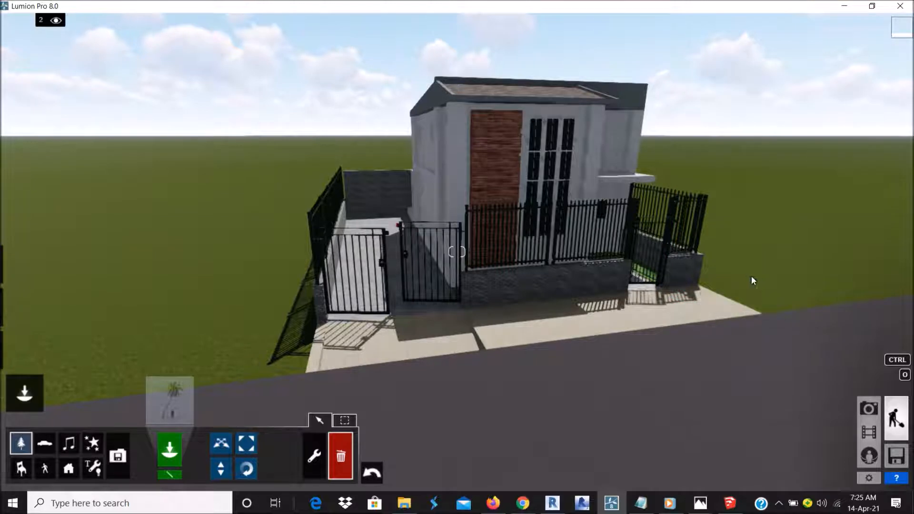
Step: Start mass placement of the coconut palm and draw a straight line on the grass alongside the driveway fence
{"action": "left_click", "coordinate": [228, 447]}
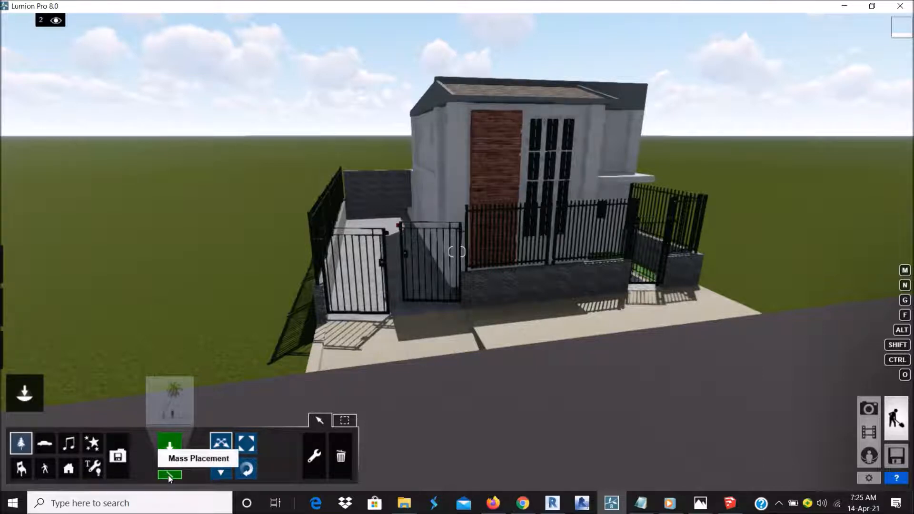
{"action": "left_click", "coordinate": [167, 475]}
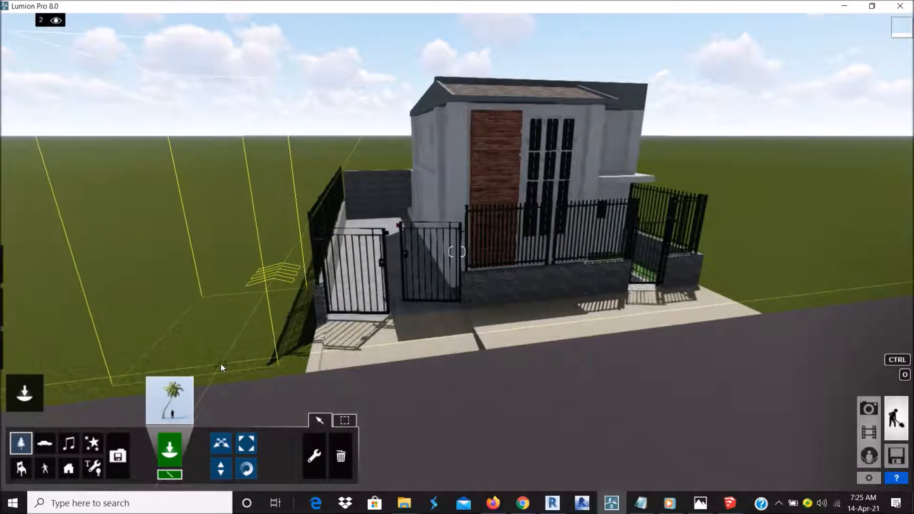
{"action": "left_click", "coordinate": [216, 364]}
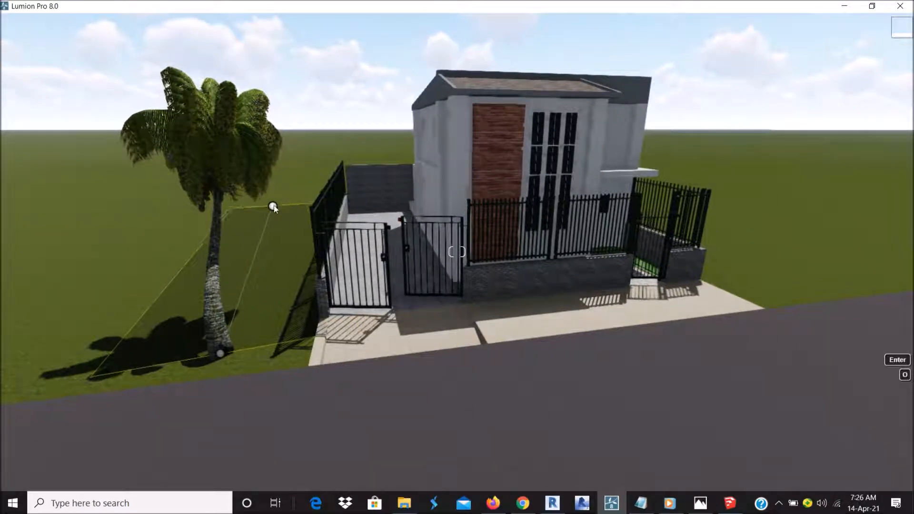
{"action": "left_click", "coordinate": [278, 204]}
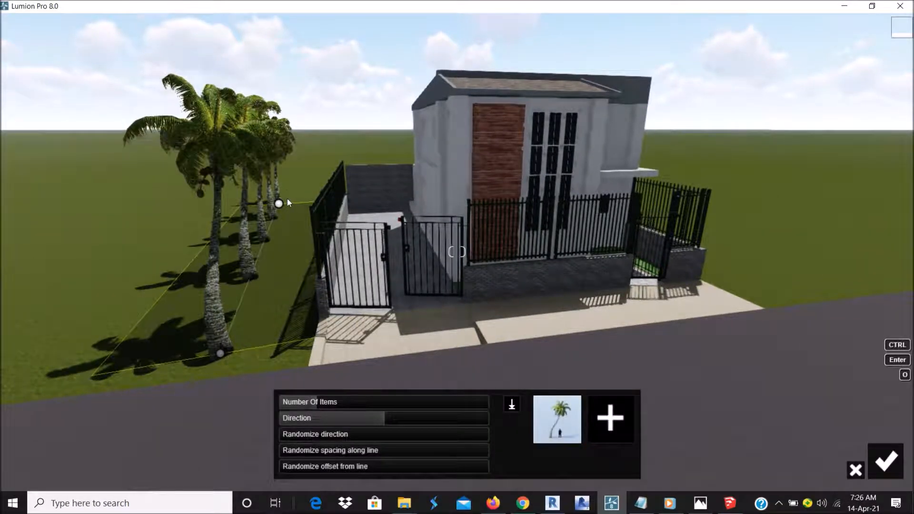
Step: Adjust both end points of the palm line so that it runs parallel to the driveway fence and extends farther back
{"action": "key", "text": "q"}
{"action": "right_click_drag", "start_coordinate": [299, 202], "coordinate": [287, 400]}
{"action": "key", "text": "s"}
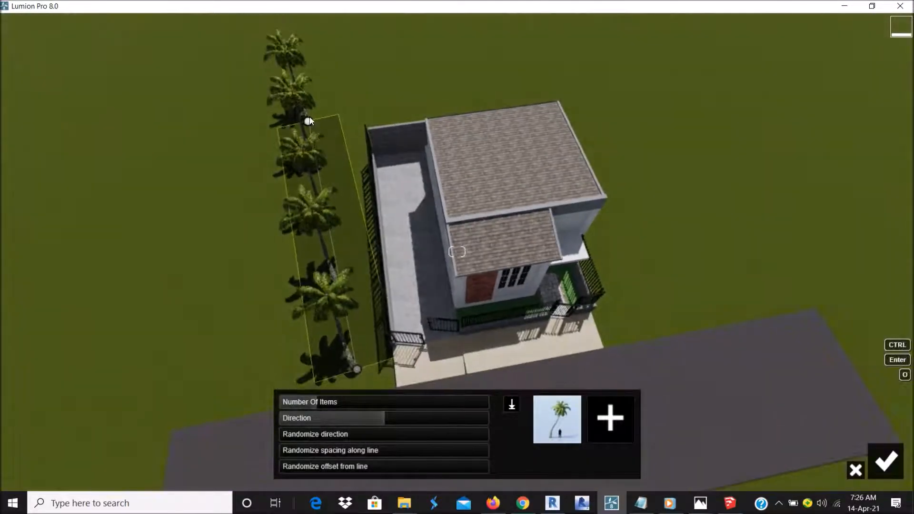
{"action": "left_click_drag", "start_coordinate": [309, 121], "coordinate": [319, 97]}
{"action": "left_click_drag", "start_coordinate": [357, 369], "coordinate": [336, 365]}
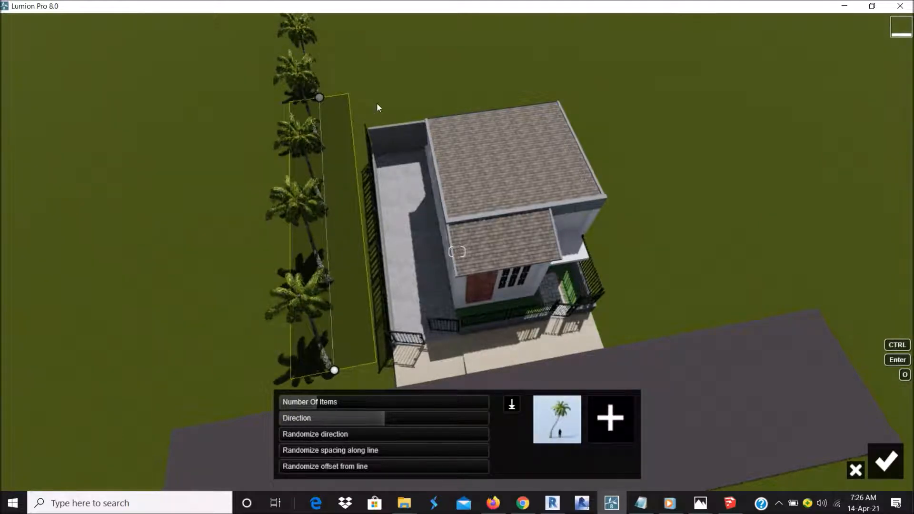
Step: Extend the placement path with four points behind the house and around to the grass on the pedestrian gate side
{"action": "key", "text": "ctrl"}
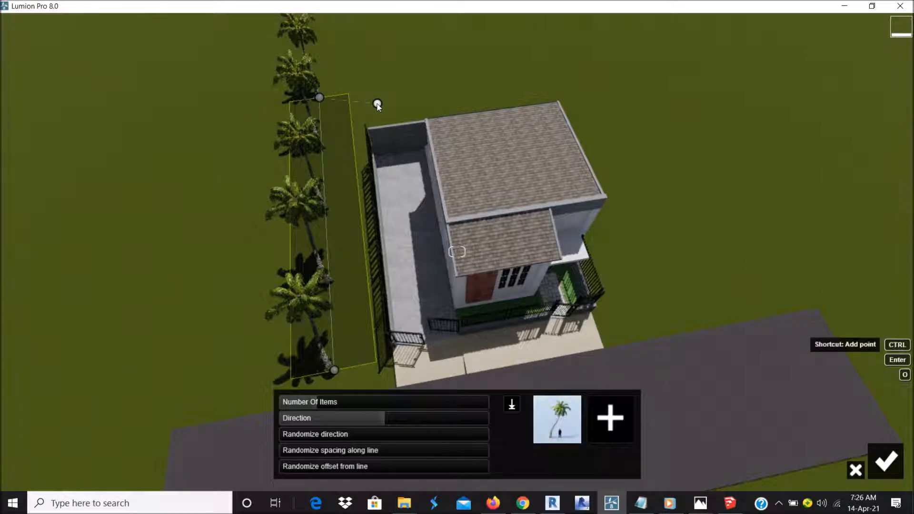
{"action": "key", "text": "ctrl"}
{"action": "left_click", "coordinate": [575, 70], "text": "ctrl"}
{"action": "left_click", "coordinate": [623, 148], "text": "ctrl"}
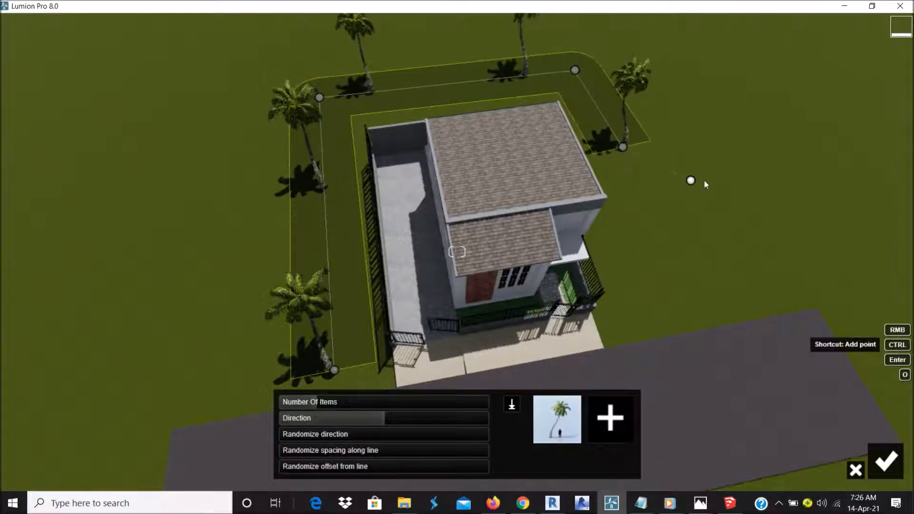
{"action": "left_click", "coordinate": [728, 164], "text": "ctrl"}
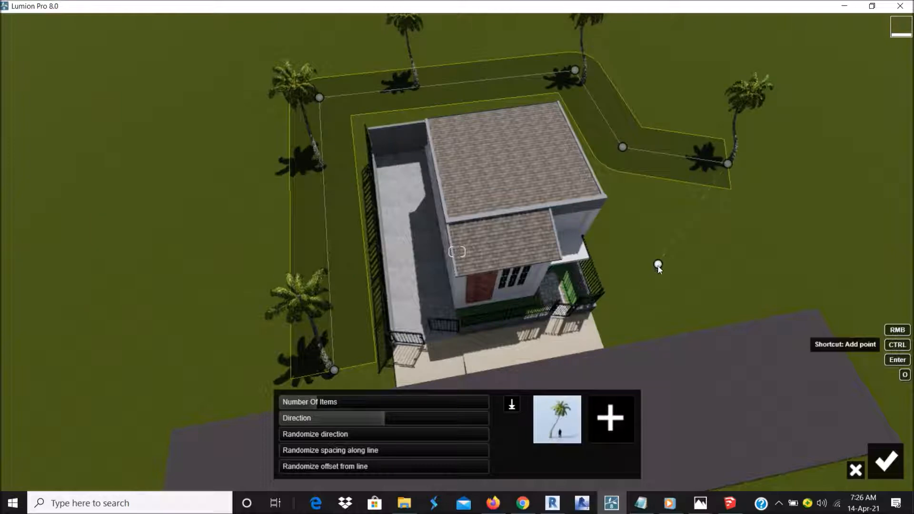
{"action": "left_click", "coordinate": [657, 281], "text": "ctrl"}
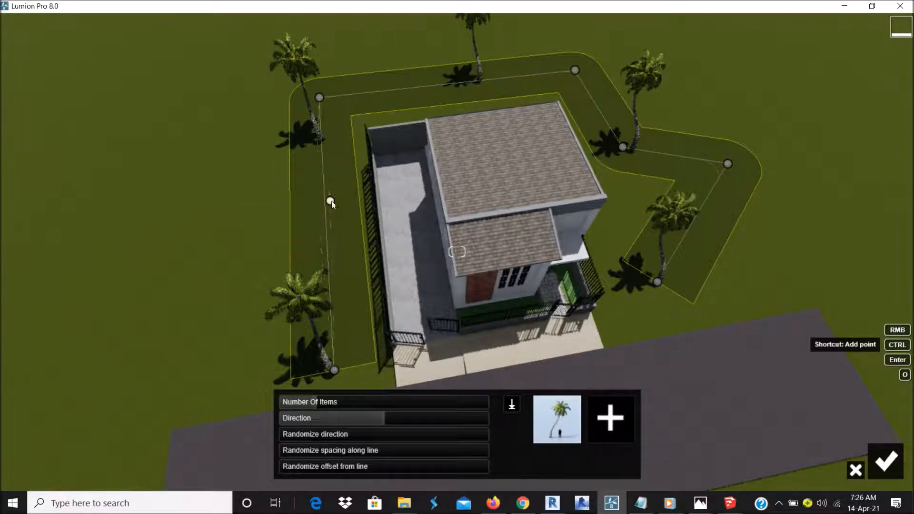
Step: Insert a point midway along the driveway side of the path, pull it outward, and set its corner smoothness to 90%
{"action": "left_click", "coordinate": [322, 200], "text": "ctrl"}
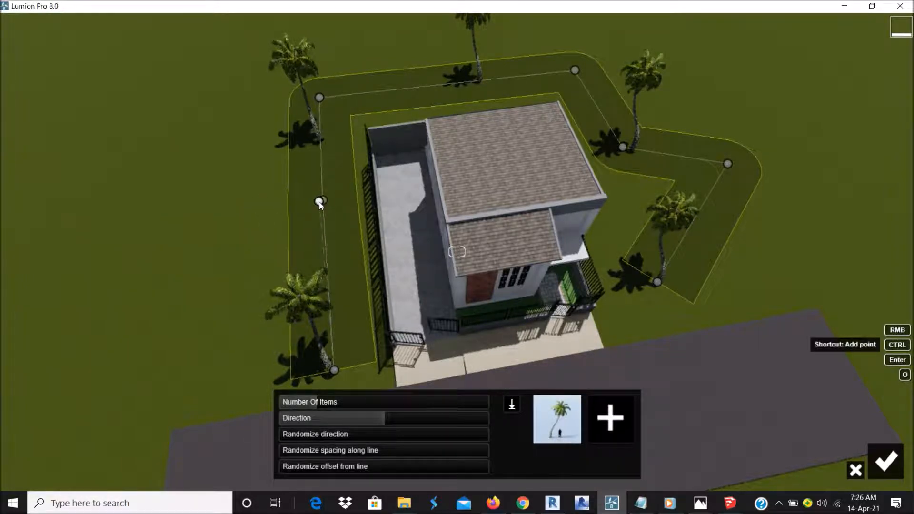
{"action": "left_click_drag", "start_coordinate": [322, 202], "coordinate": [241, 211]}
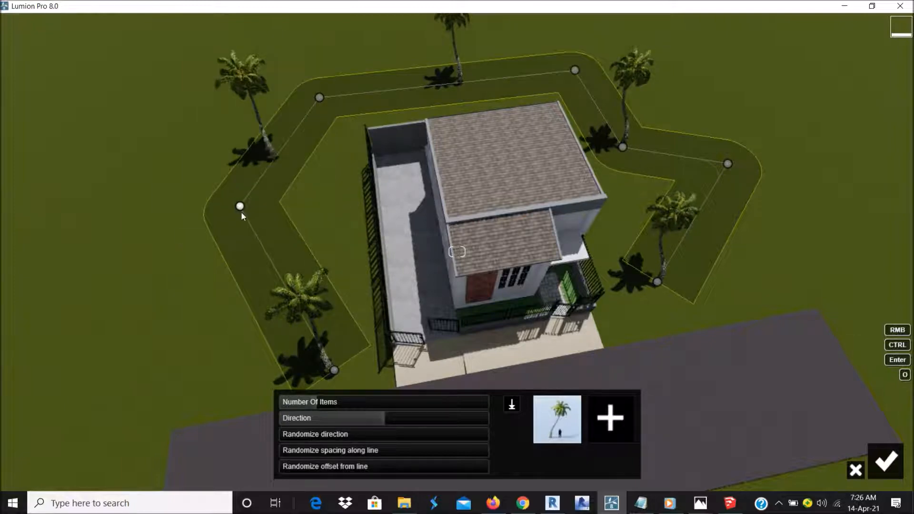
{"action": "left_click_drag", "start_coordinate": [208, 237], "coordinate": [290, 236]}
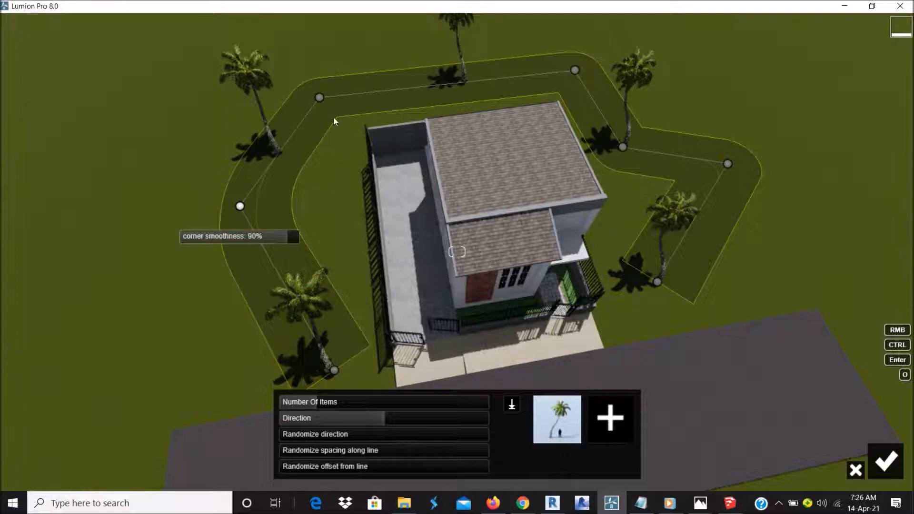
Step: Set corner smoothness to 70% at the driveway-side rear corner, 100% at the other rear corner, and 48% at the outermost gate-side point
{"action": "left_click", "coordinate": [318, 98]}
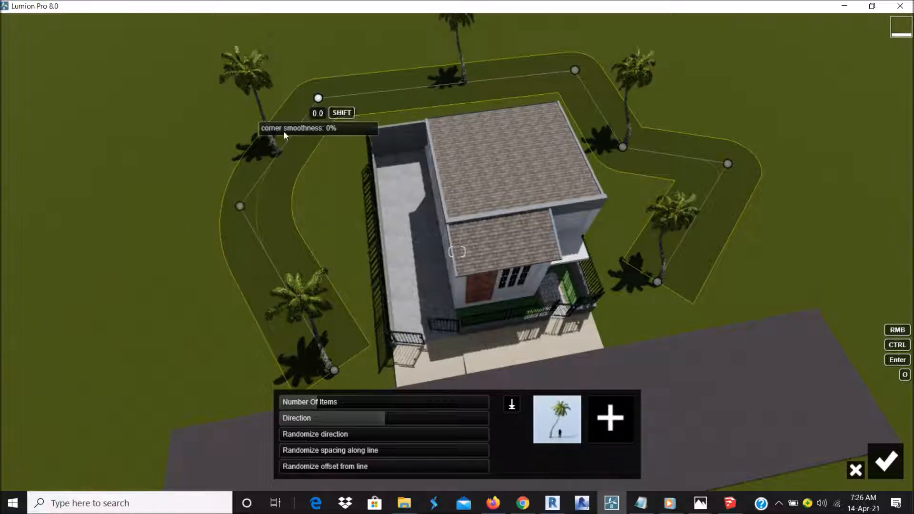
{"action": "left_click_drag", "start_coordinate": [286, 129], "coordinate": [347, 127]}
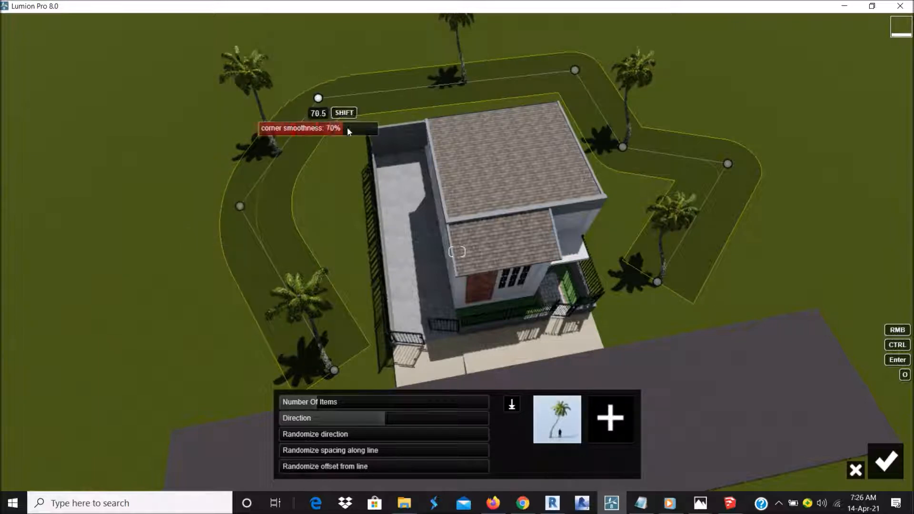
{"action": "left_click", "coordinate": [575, 70]}
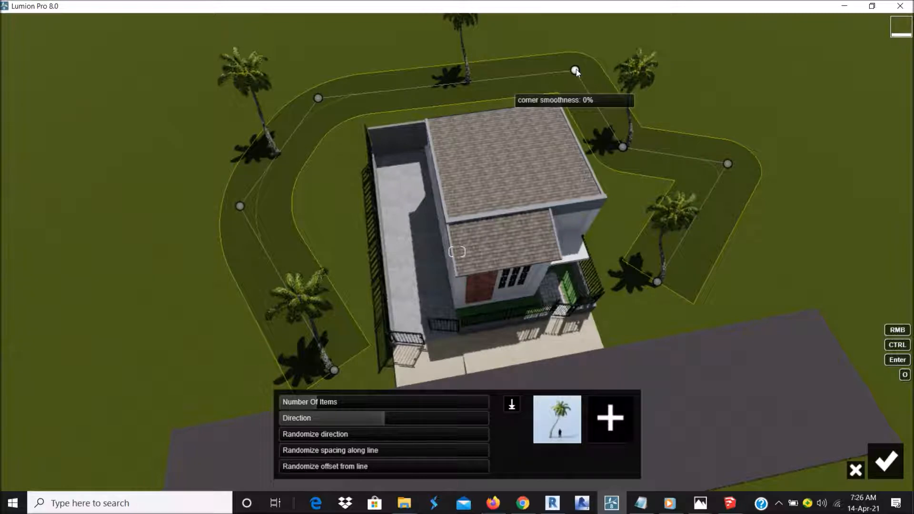
{"action": "left_click_drag", "start_coordinate": [541, 103], "coordinate": [641, 107]}
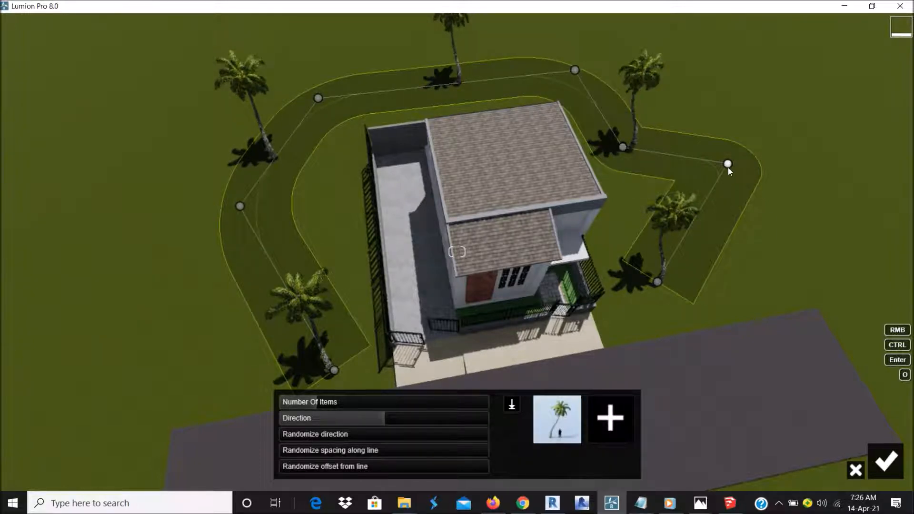
{"action": "mouse_move", "coordinate": [728, 166]}
{"action": "left_click_drag", "start_coordinate": [671, 194], "coordinate": [726, 196]}
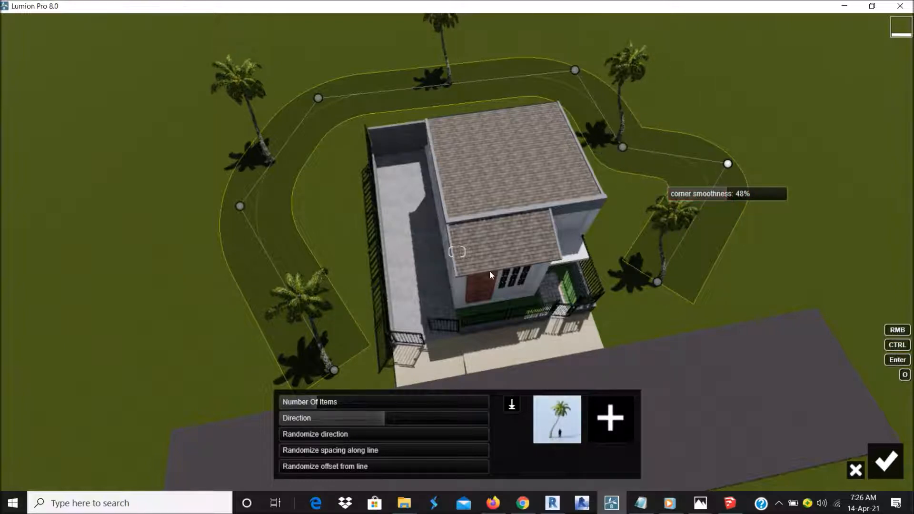
Step: Add the broad round-crowned tree from the favourites to the placement and move the path's rear and gate-side points outward
{"action": "left_click", "coordinate": [607, 419]}
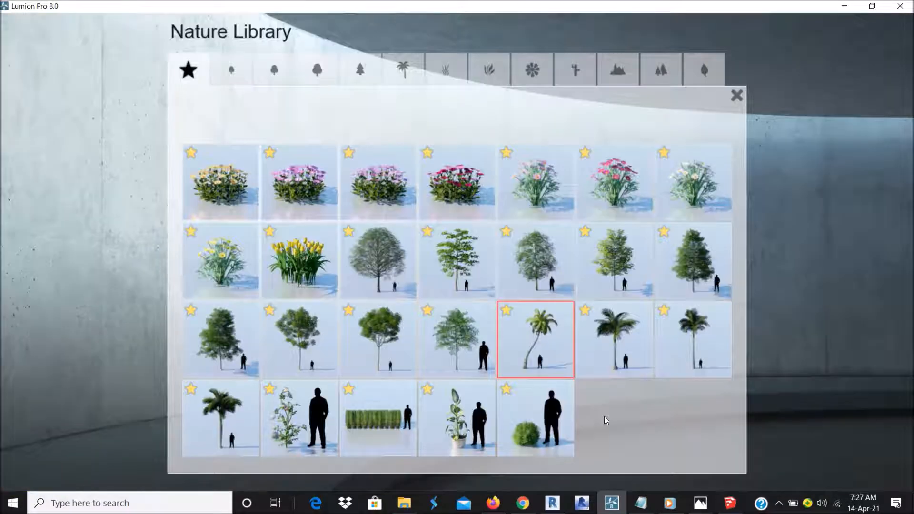
{"action": "left_click", "coordinate": [381, 243]}
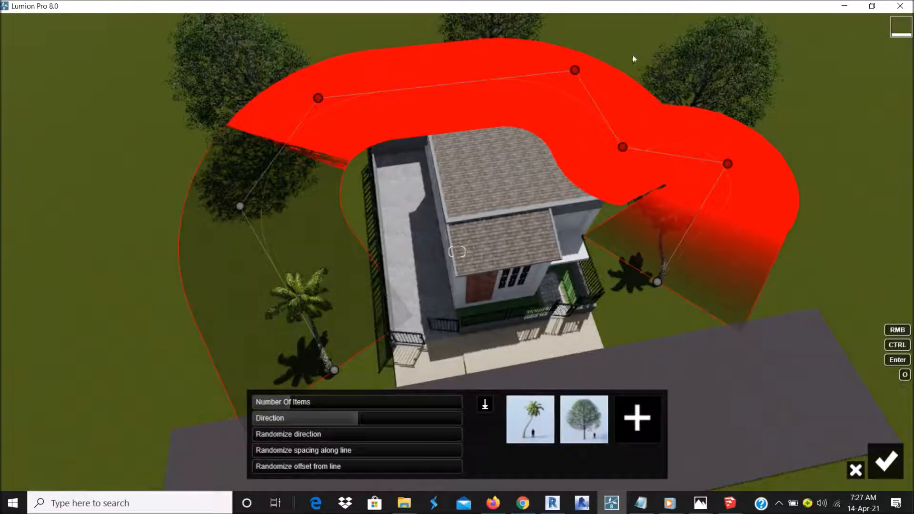
{"action": "left_click_drag", "start_coordinate": [575, 71], "coordinate": [577, 46]}
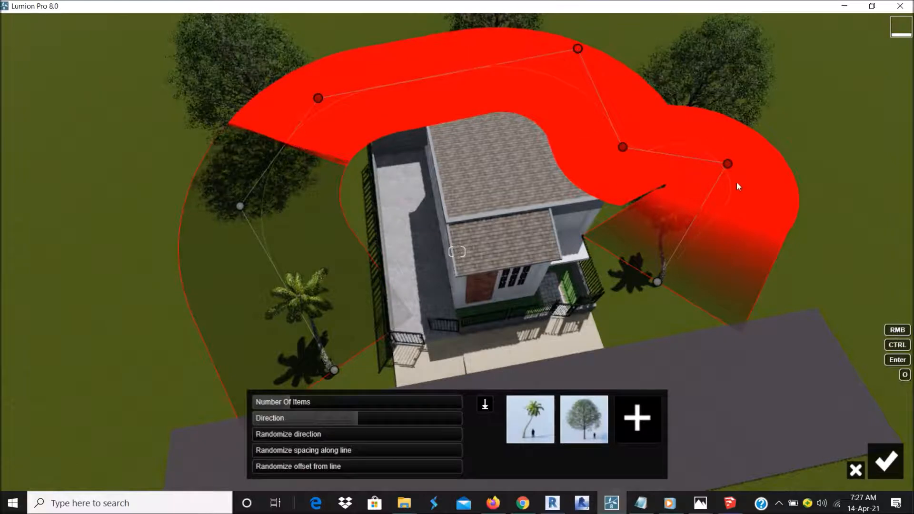
{"action": "left_click_drag", "start_coordinate": [657, 282], "coordinate": [811, 297]}
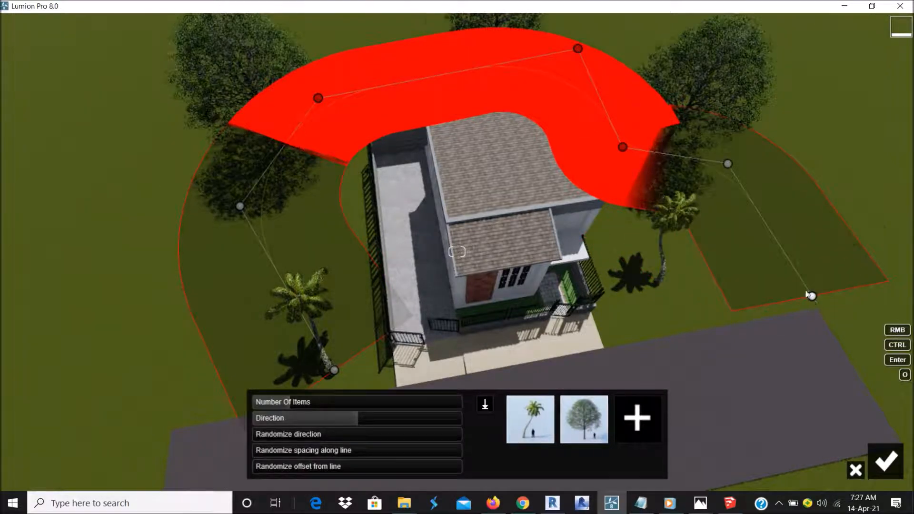
{"action": "left_click_drag", "start_coordinate": [628, 150], "coordinate": [689, 171]}
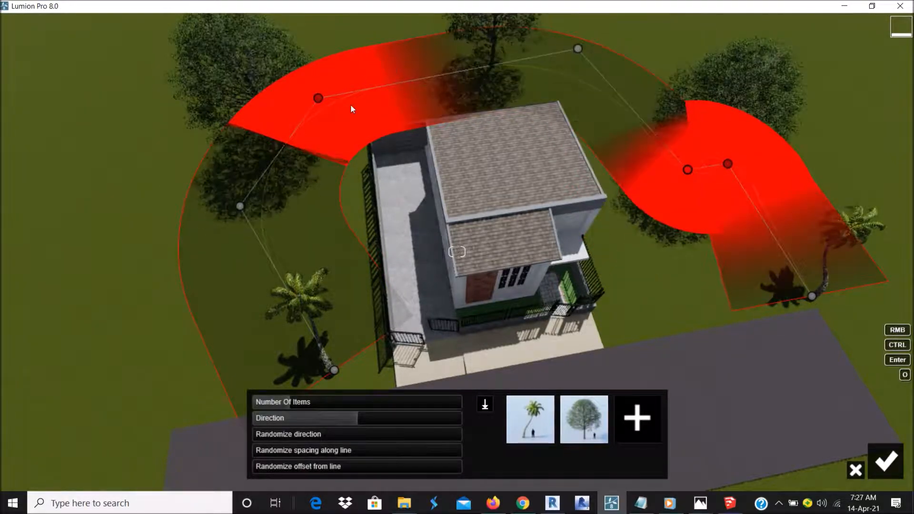
Step: Reposition the rear and gate-side path points, setting the driveway-side rear corner's smoothness to 0% and reducing the other rear corner's
{"action": "left_click_drag", "start_coordinate": [324, 100], "coordinate": [267, 124]}
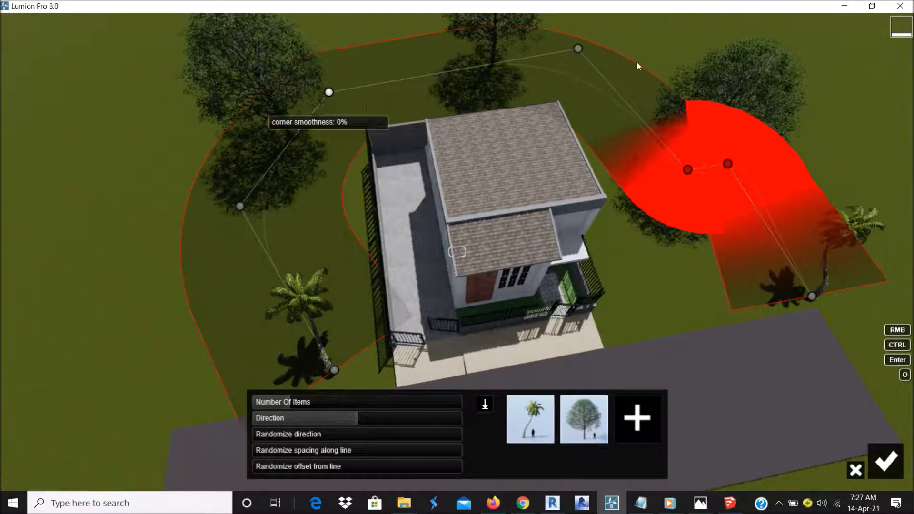
{"action": "left_click", "coordinate": [689, 170]}
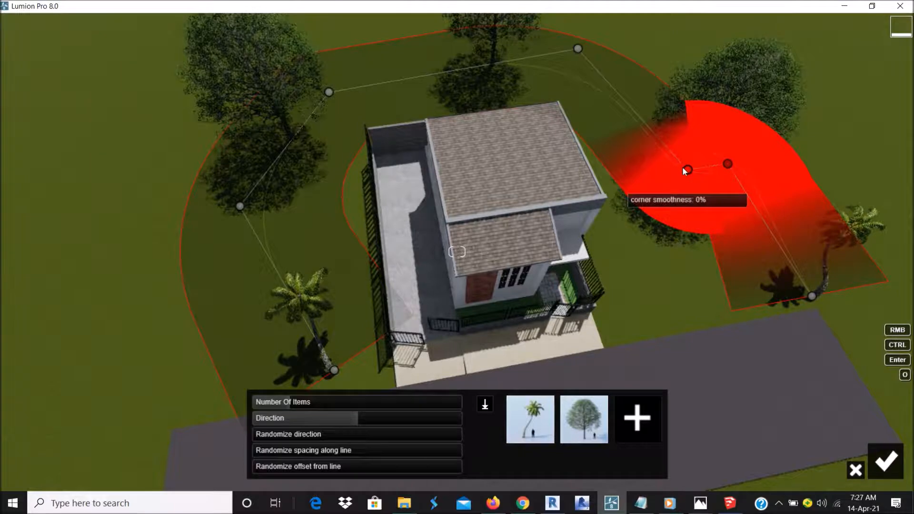
{"action": "left_click", "coordinate": [727, 164]}
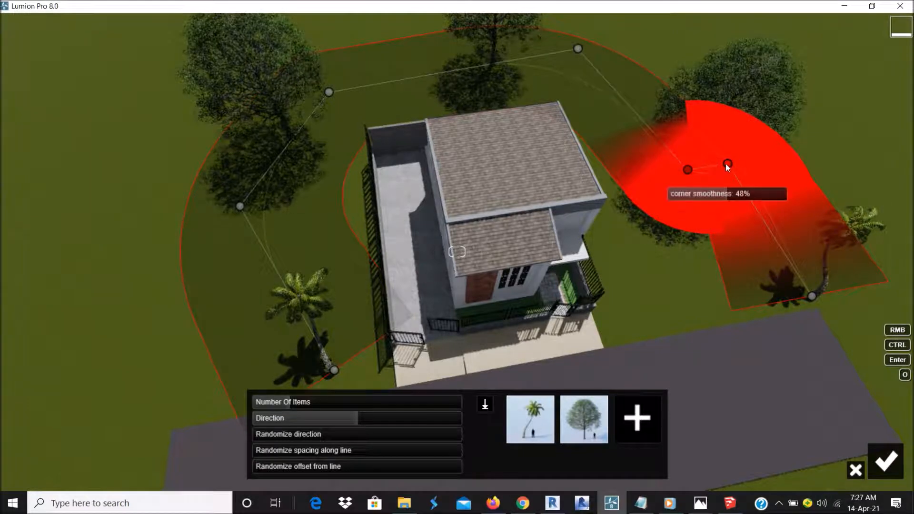
{"action": "left_click_drag", "start_coordinate": [732, 160], "coordinate": [829, 148]}
{"action": "left_click_drag", "start_coordinate": [688, 170], "coordinate": [645, 150]}
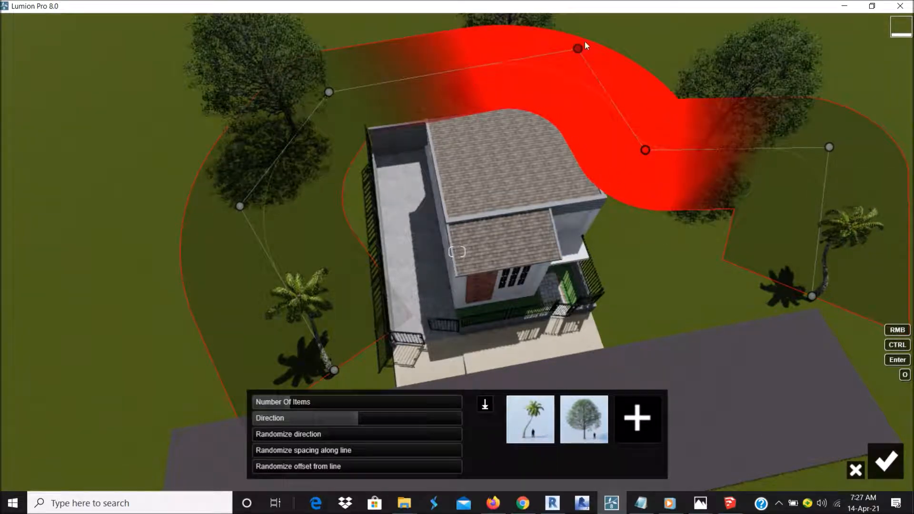
{"action": "left_click_drag", "start_coordinate": [581, 45], "coordinate": [605, 51]}
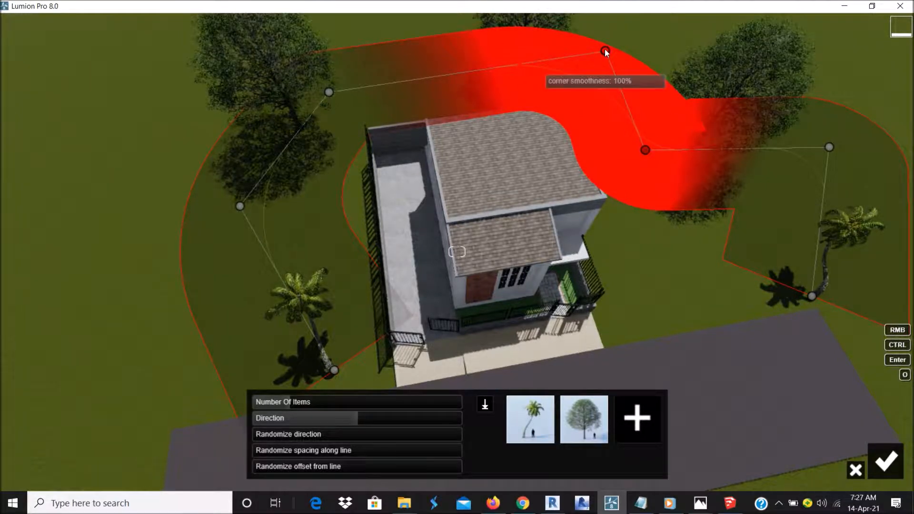
{"action": "left_click_drag", "start_coordinate": [608, 83], "coordinate": [514, 79]}
Step: Add the bright green layered tree beside the round-crowned one in the favourites as the third species in the mass placement
{"action": "right_click_drag", "start_coordinate": [631, 118], "coordinate": [535, 25]}
{"action": "key", "text": "e"}
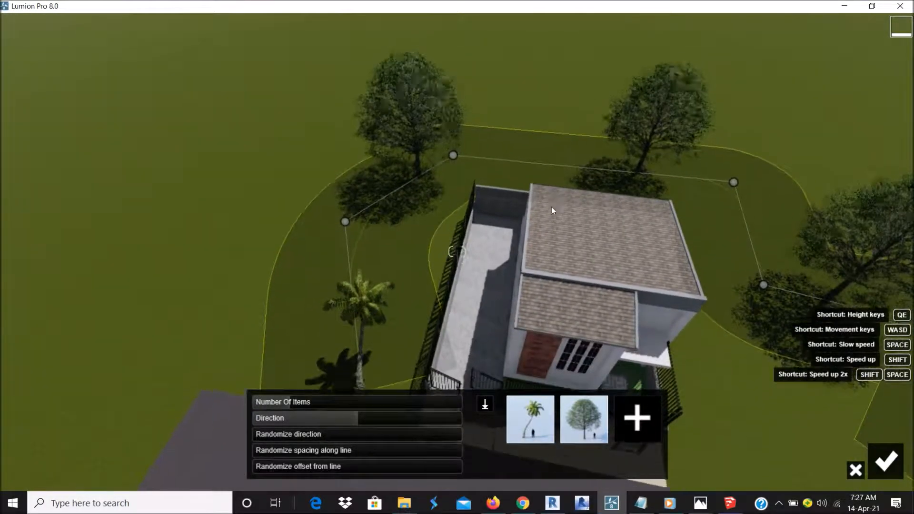
{"action": "key", "text": "e"}
{"action": "key", "text": "s"}
{"action": "right_click_drag", "start_coordinate": [551, 206], "coordinate": [576, 205]}
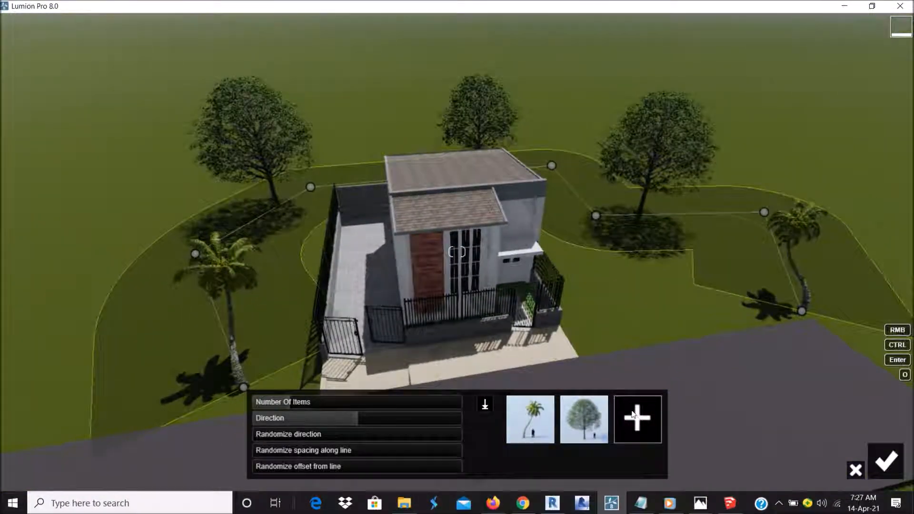
{"action": "left_click", "coordinate": [626, 407]}
{"action": "left_click", "coordinate": [473, 263]}
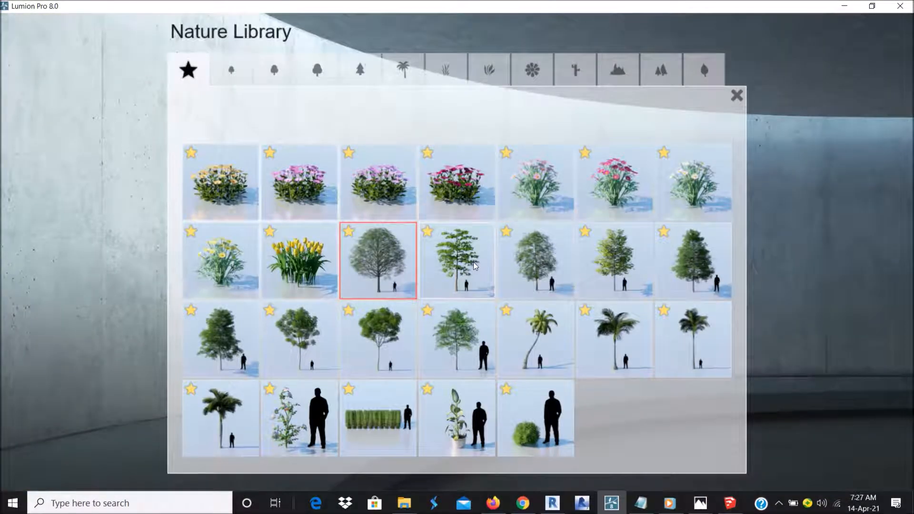
{"action": "right_click_drag", "start_coordinate": [476, 263], "coordinate": [567, 281]}
Step: Adjust the number of items for a moderately dense tree row, change the trees' direction, and set Randomize direction to 0.0
{"action": "left_click_drag", "start_coordinate": [265, 404], "coordinate": [174, 403]}
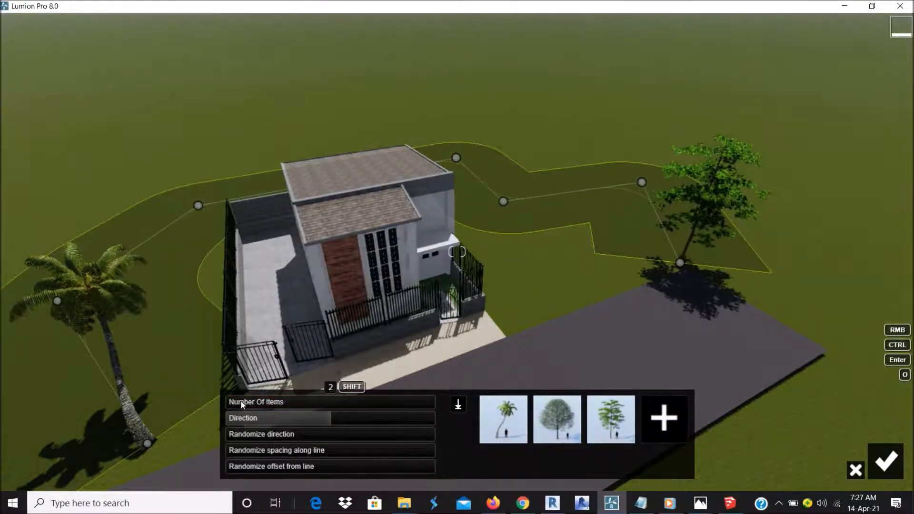
{"action": "left_click_drag", "start_coordinate": [228, 402], "coordinate": [433, 402]}
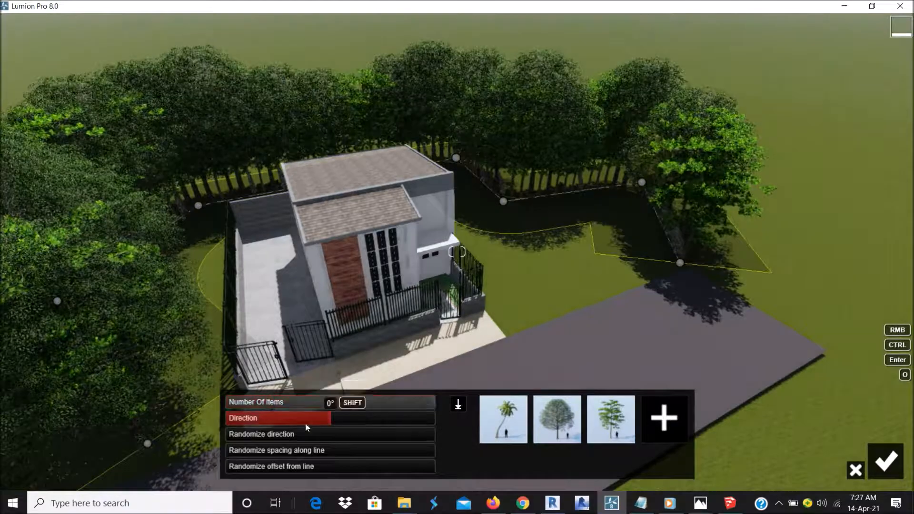
{"action": "left_click_drag", "start_coordinate": [324, 421], "coordinate": [416, 433]}
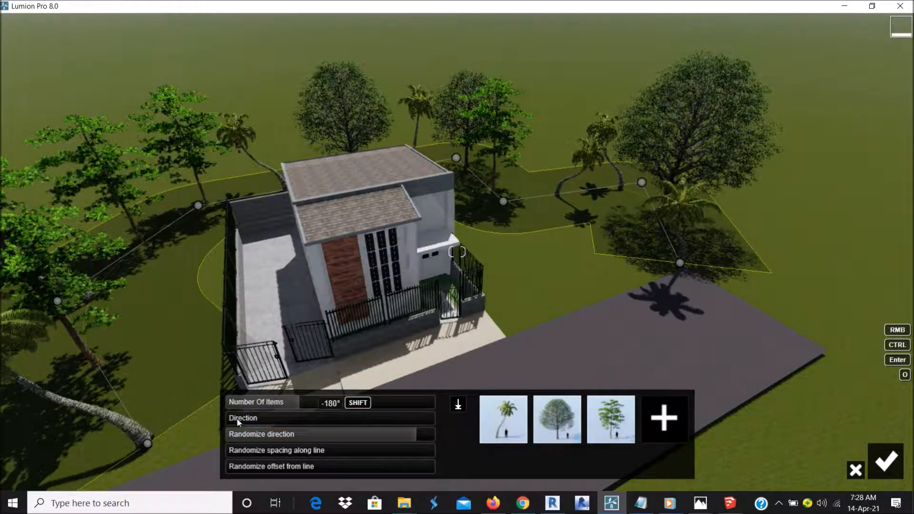
{"action": "mouse_move", "coordinate": [347, 435]}
{"action": "left_mouse_down"}
{"action": "mouse_move", "coordinate": [192, 425]}
{"action": "mouse_move", "coordinate": [361, 438]}
{"action": "mouse_move", "coordinate": [405, 431]}
{"action": "mouse_move", "coordinate": [335, 433]}
{"action": "left_mouse_up"}
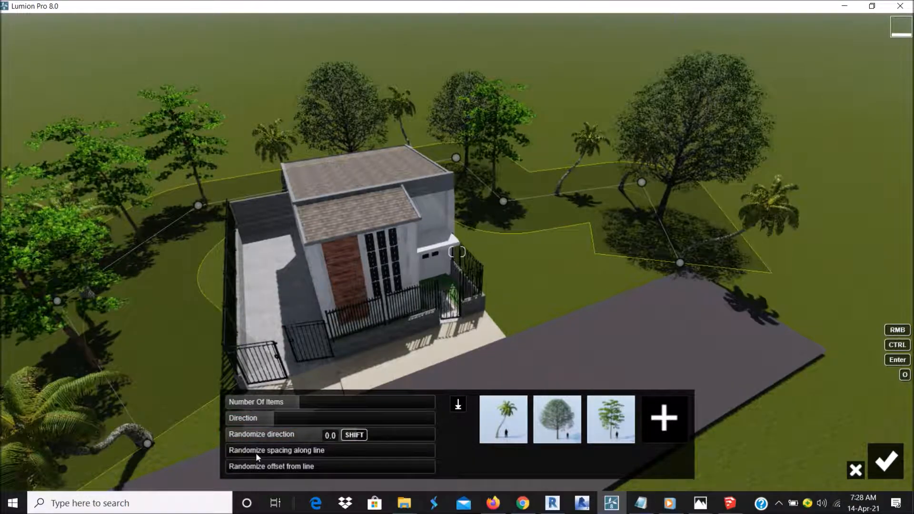
Step: Set Randomize spacing along line and Randomize offset from line to 0.0, and accept the tree placement
{"action": "left_click_drag", "start_coordinate": [247, 450], "coordinate": [205, 444]}
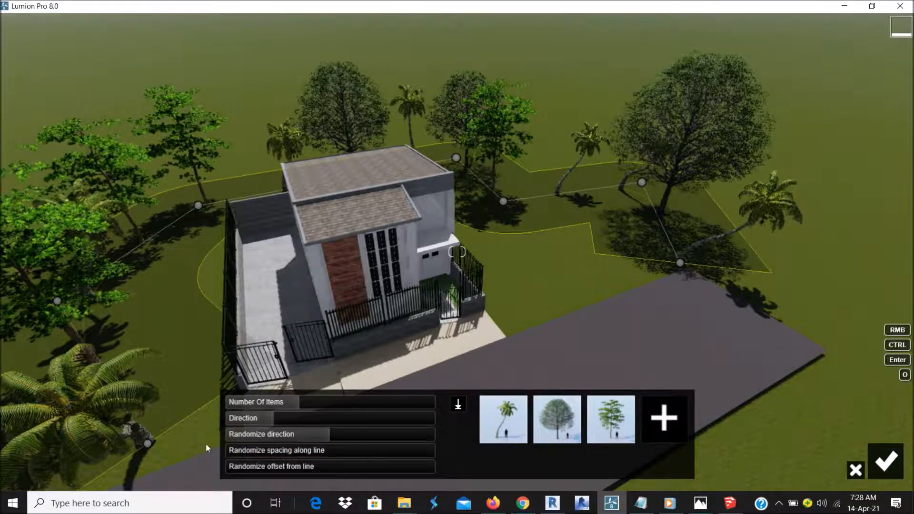
{"action": "right_click_drag", "start_coordinate": [462, 254], "coordinate": [486, 281]}
{"action": "key", "text": "s"}
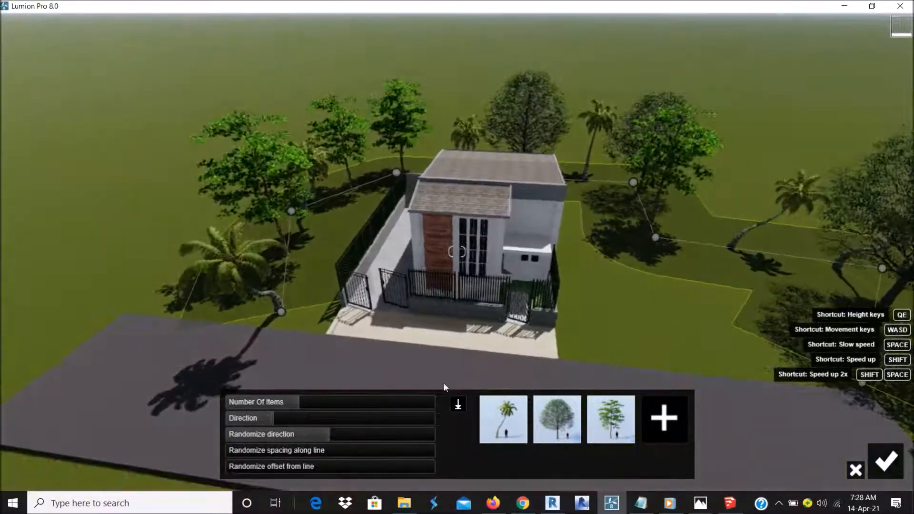
{"action": "left_click_drag", "start_coordinate": [252, 470], "coordinate": [219, 464]}
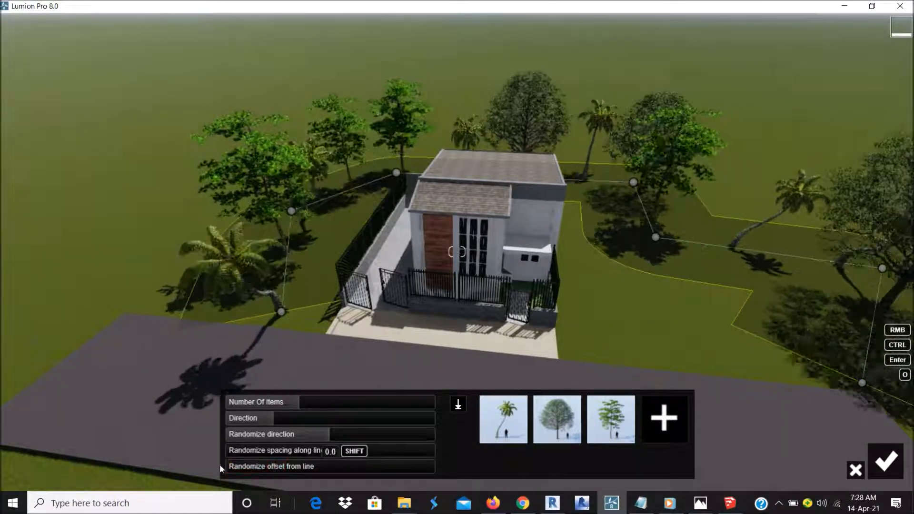
{"action": "key", "text": "w"}
{"action": "right_click_drag", "start_coordinate": [381, 282], "coordinate": [497, 288]}
{"action": "key", "text": "w"}
{"action": "key", "text": "s"}
{"action": "right_click_drag", "start_coordinate": [781, 333], "coordinate": [717, 361]}
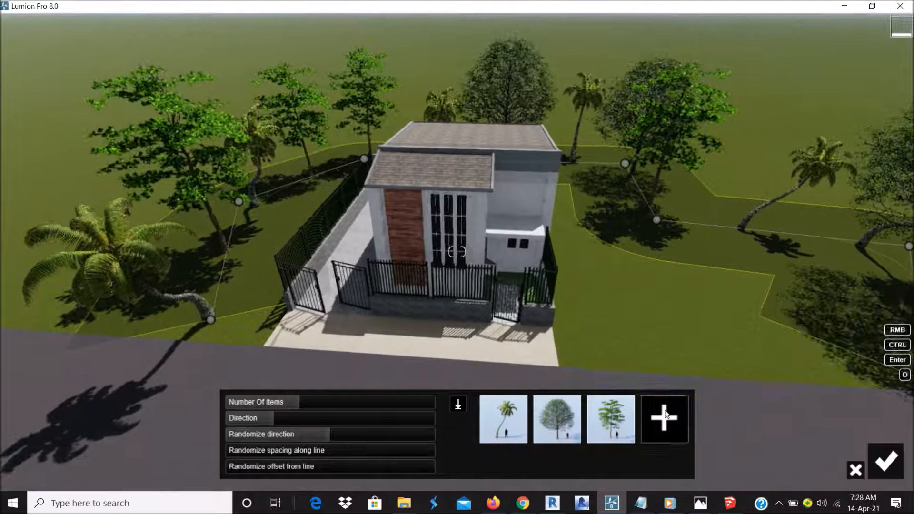
{"action": "left_click", "coordinate": [889, 466]}
Step: Place several Yaupon_Holly_02 shrubs from the nature favourites on the small front-garden lawn beside the entrance and side wall
{"action": "right_click_drag", "start_coordinate": [489, 293], "coordinate": [462, 337]}
{"action": "key", "text": "s"}
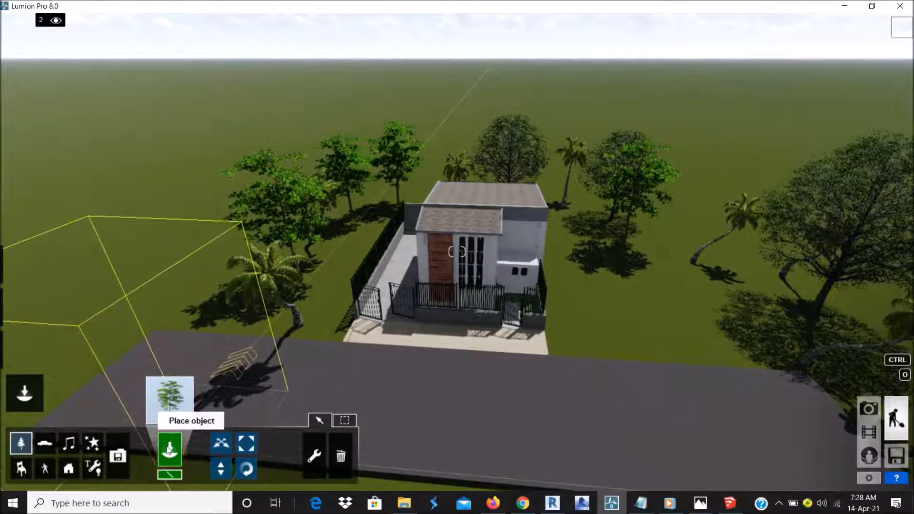
{"action": "left_click", "coordinate": [174, 393]}
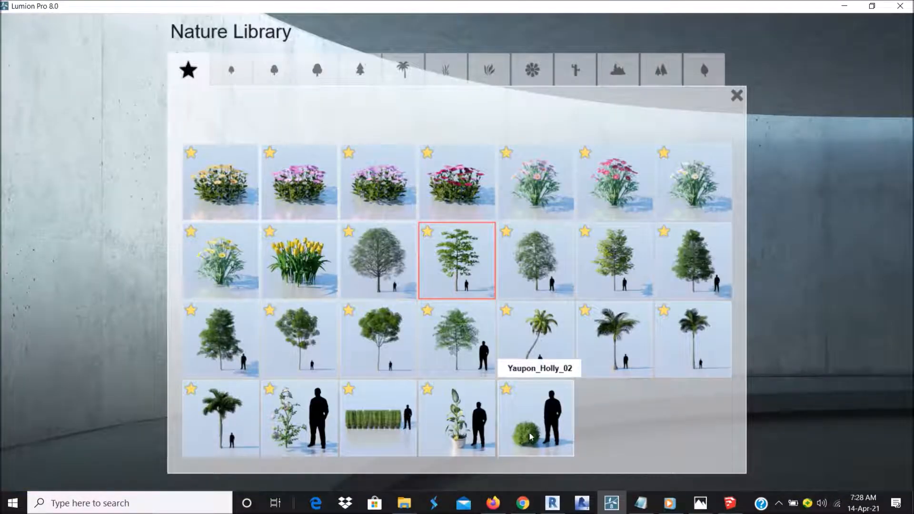
{"action": "left_click", "coordinate": [532, 418]}
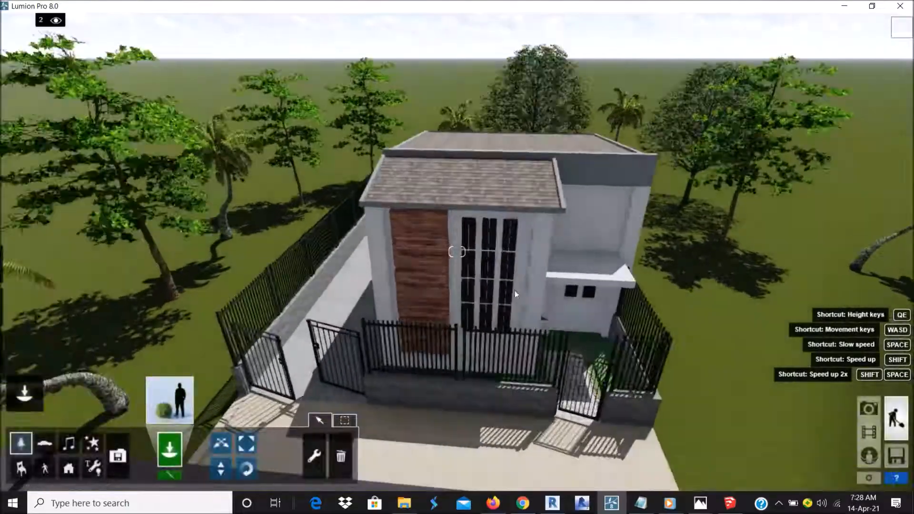
{"action": "key", "text": "d"}
{"action": "scroll", "coordinate": [485, 267], "scroll_direction": "up", "scroll_amount": 5}
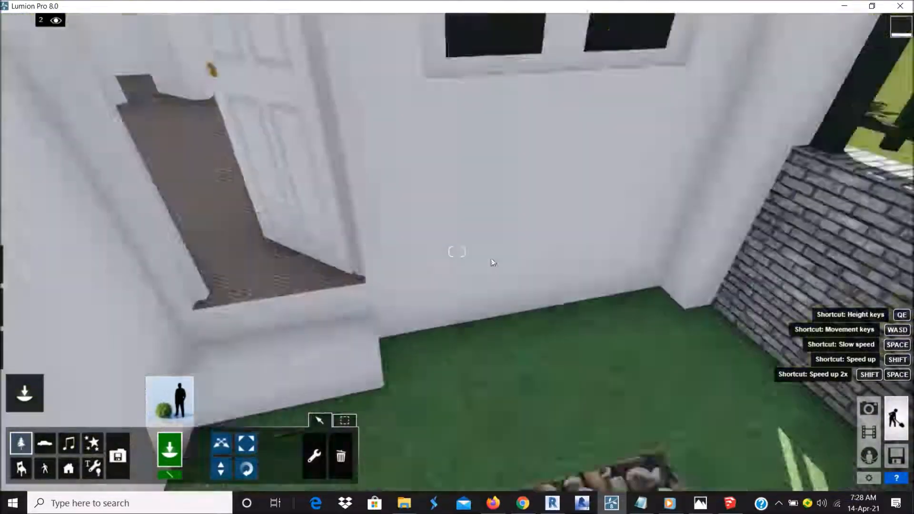
{"action": "scroll", "coordinate": [494, 262], "scroll_direction": "down", "scroll_amount": 2}
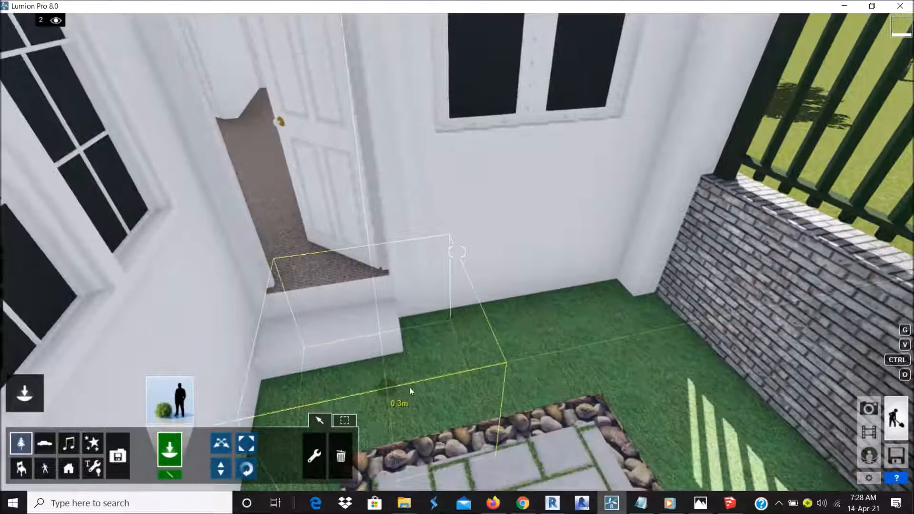
{"action": "left_click", "coordinate": [535, 346]}
{"action": "left_click", "coordinate": [651, 338]}
{"action": "right_click_drag", "start_coordinate": [652, 339], "coordinate": [657, 330]}
{"action": "left_click", "coordinate": [601, 328]}
{"action": "right_click_drag", "start_coordinate": [601, 327], "coordinate": [747, 337]}
{"action": "left_click", "coordinate": [611, 288]}
Step: Switch to the transport objects, clear the shrub selection and activate mass placement
{"action": "key", "text": "s"}
{"action": "key", "text": "s"}
{"action": "key", "text": "w"}
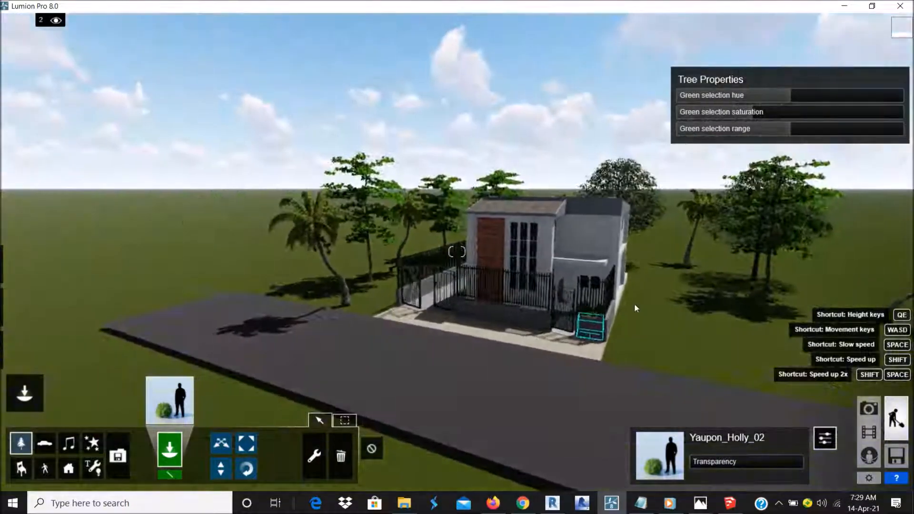
{"action": "key", "text": "s"}
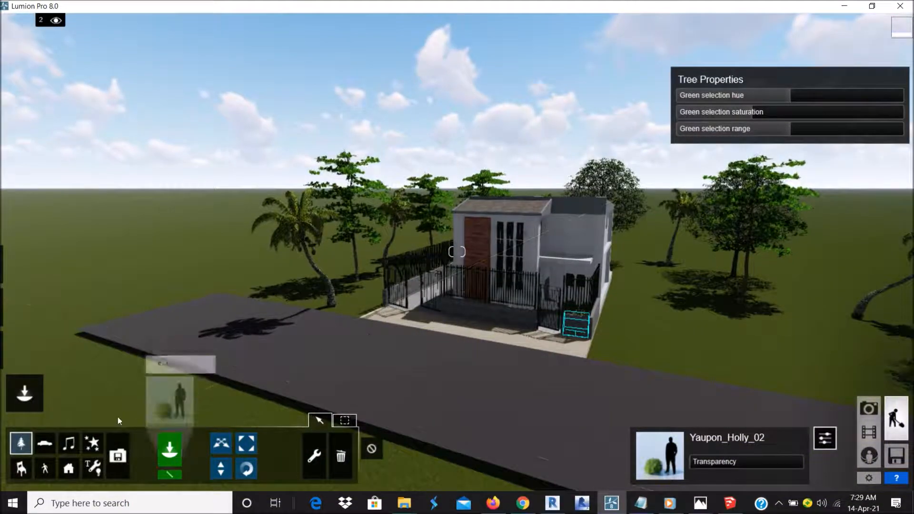
{"action": "left_click", "coordinate": [46, 443]}
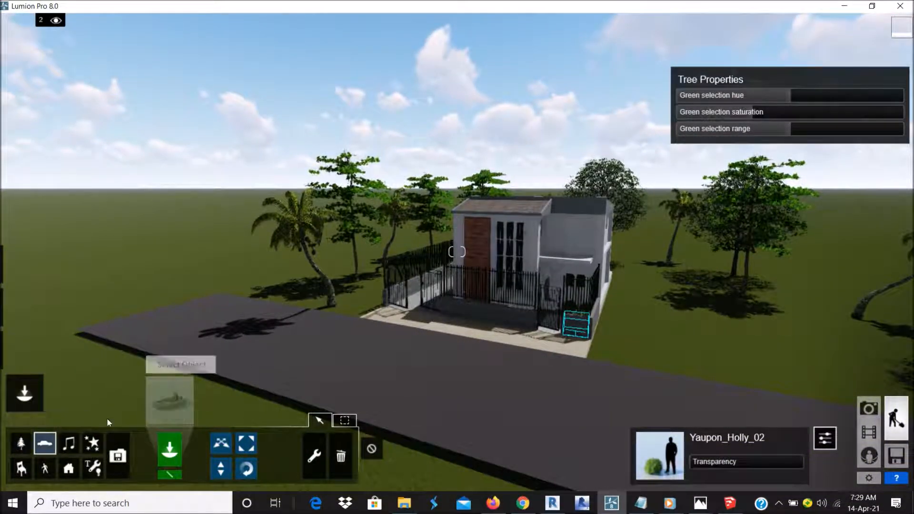
{"action": "right_click_drag", "start_coordinate": [182, 377], "coordinate": [222, 402]}
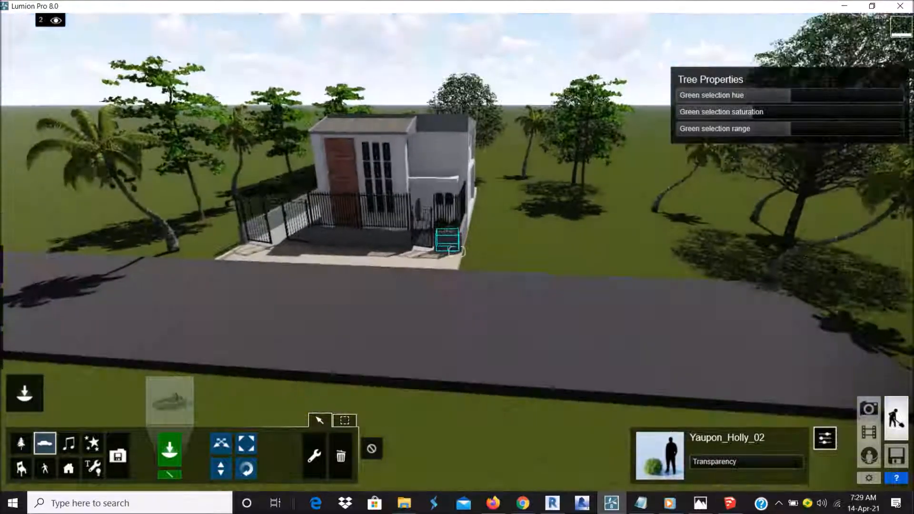
{"action": "key", "text": "s"}
{"action": "key", "text": "q"}
{"action": "right_click_drag", "start_coordinate": [350, 185], "coordinate": [352, 228]}
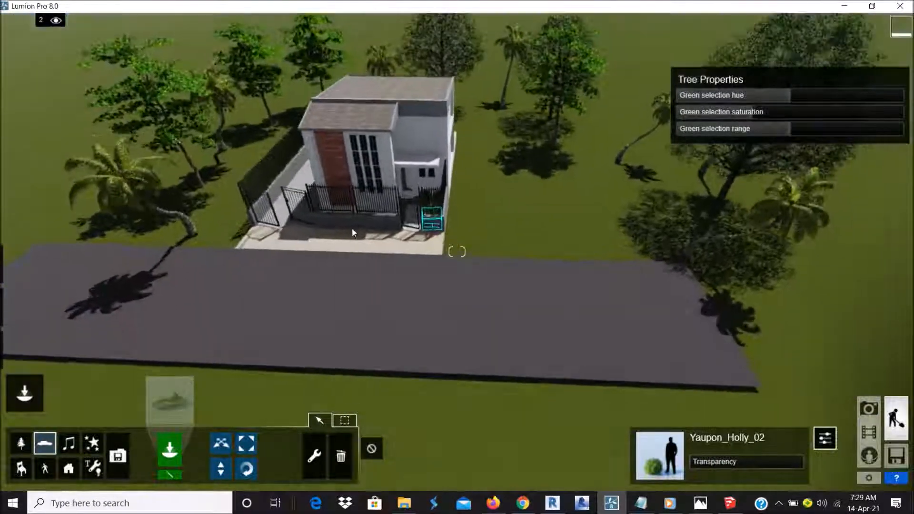
{"action": "left_click", "coordinate": [340, 289]}
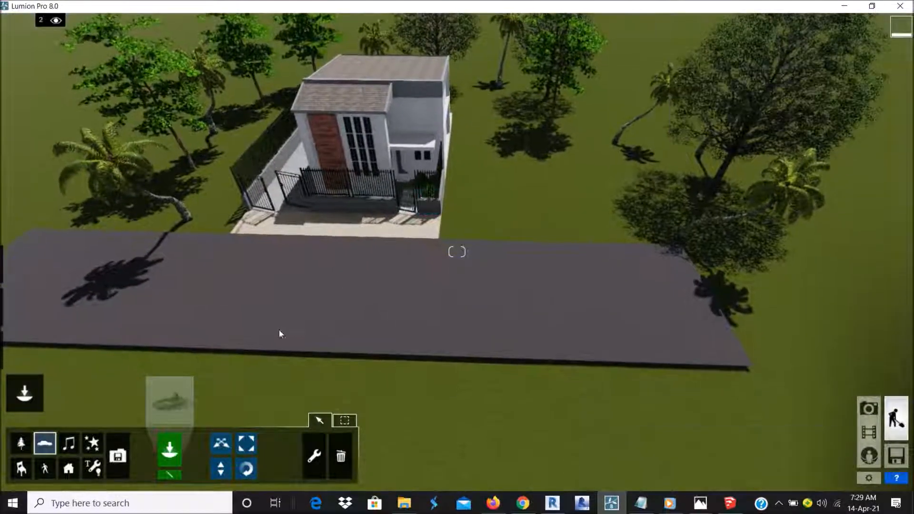
{"action": "left_click", "coordinate": [169, 474]}
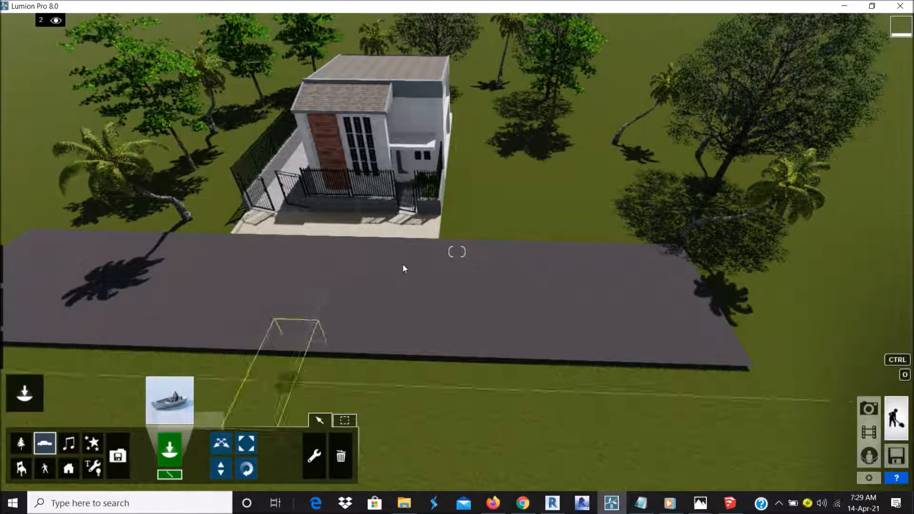
Step: Choose the white Evermotion sedan from the car category of the Transport Library for mass placement
{"action": "left_click", "coordinate": [181, 396]}
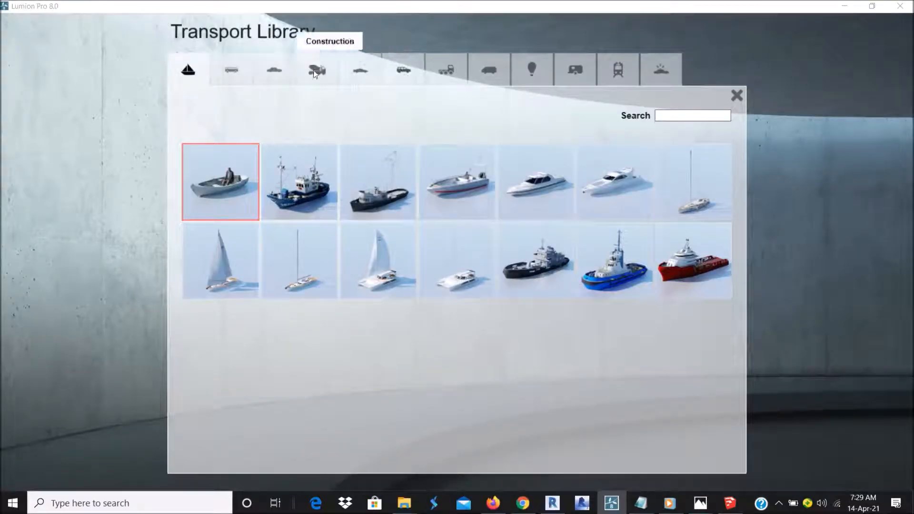
{"action": "left_click", "coordinate": [275, 71]}
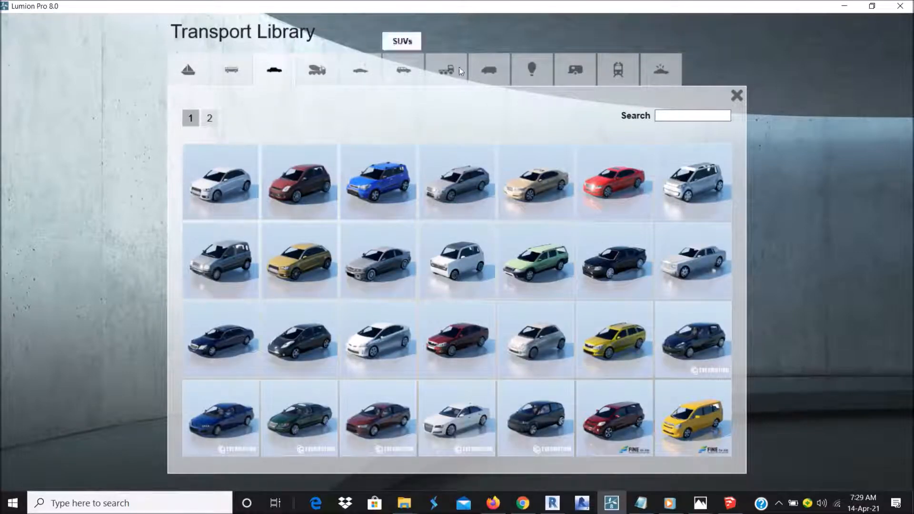
{"action": "key", "text": "Escape"}
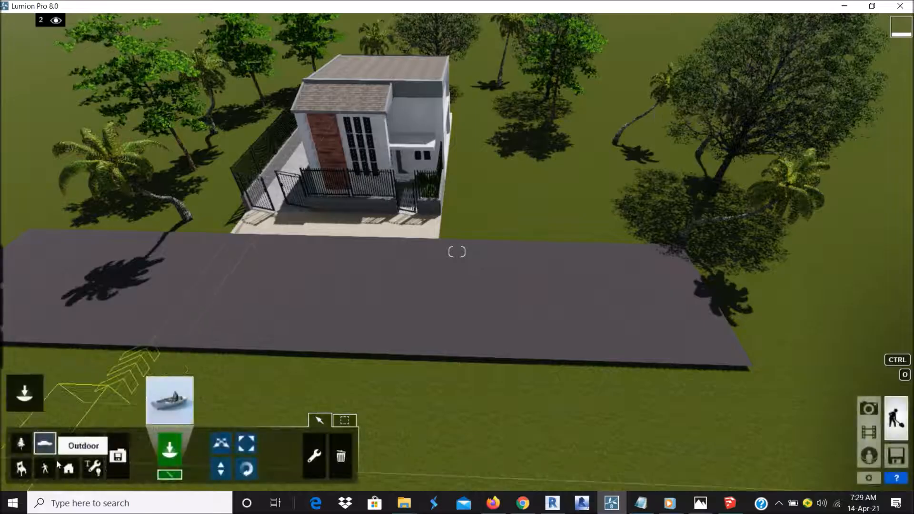
{"action": "left_click", "coordinate": [170, 399]}
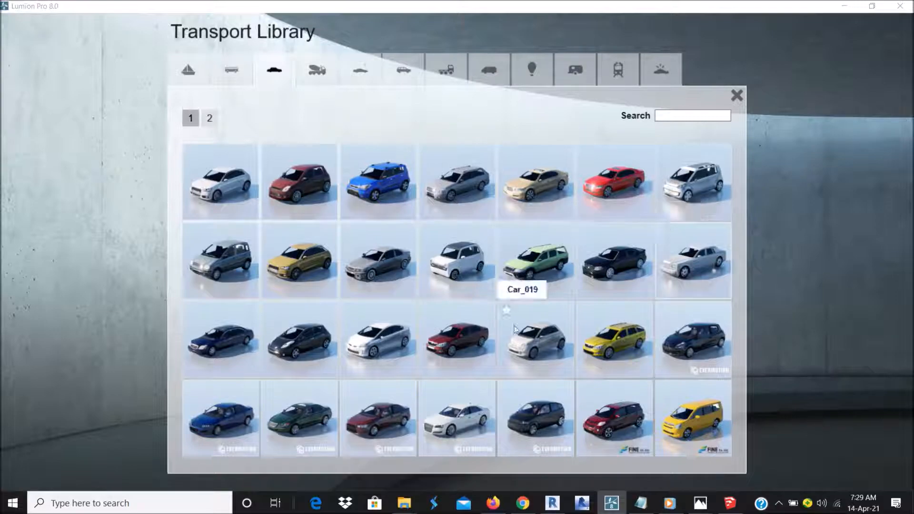
{"action": "left_click", "coordinate": [453, 415]}
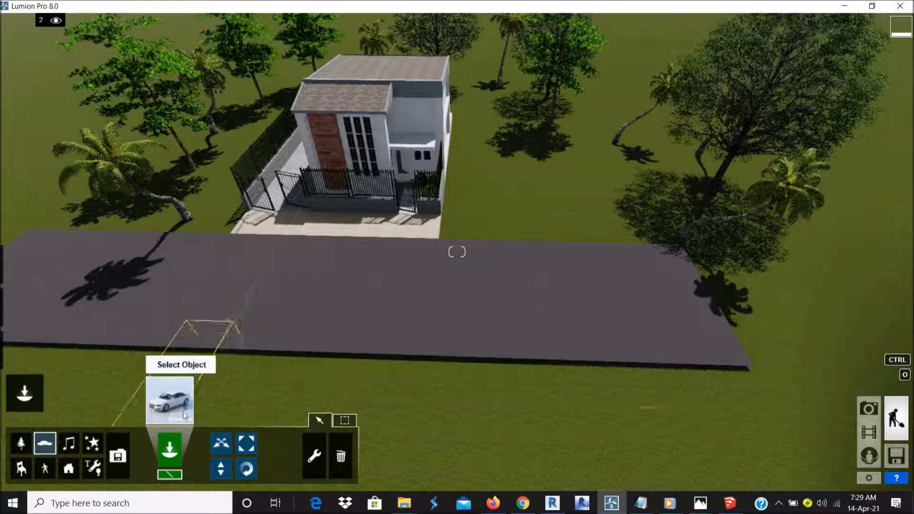
{"action": "left_click", "coordinate": [177, 471]}
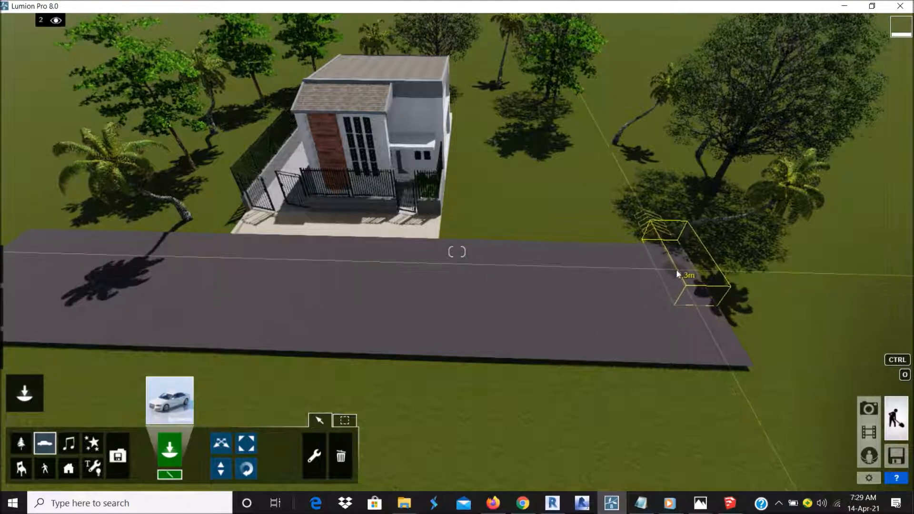
Step: Mass-place a row of 3 cars along the road's house-side lane with Direction at its minimum
{"action": "left_click", "coordinate": [676, 270]}
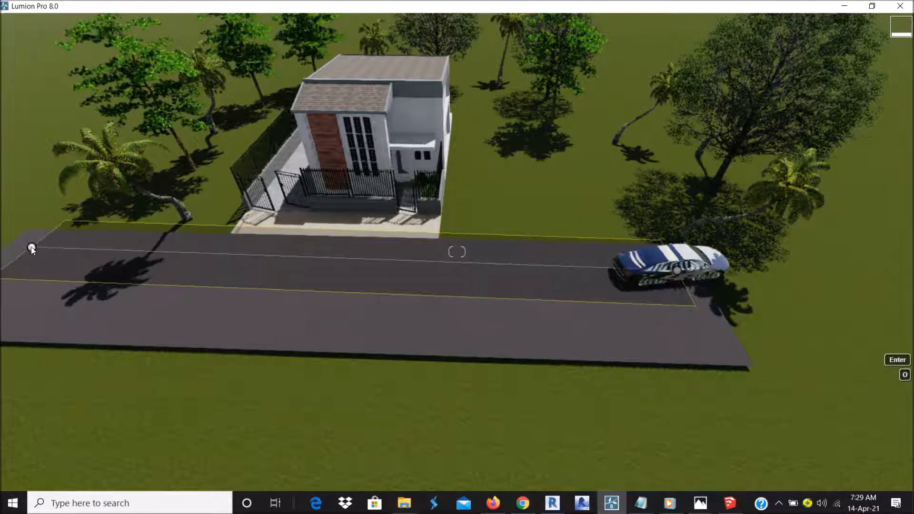
{"action": "left_click", "coordinate": [30, 247]}
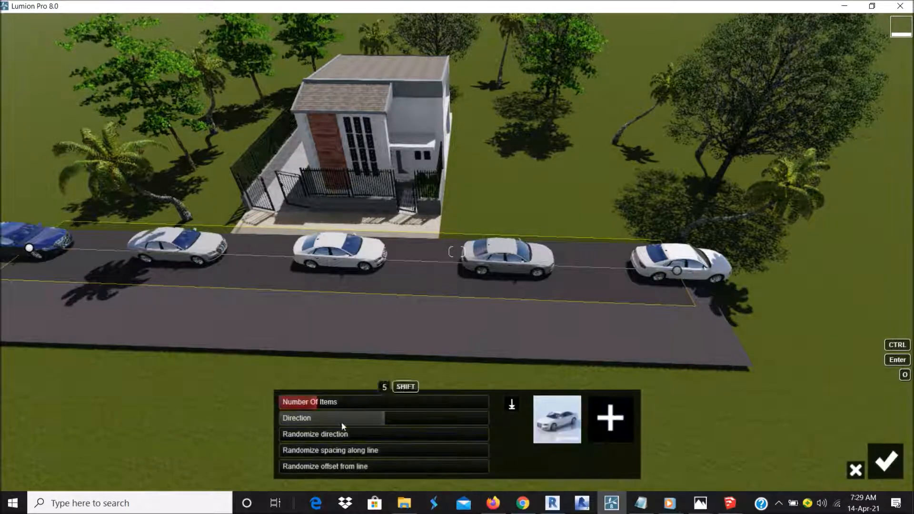
{"action": "left_click_drag", "start_coordinate": [348, 425], "coordinate": [251, 427]}
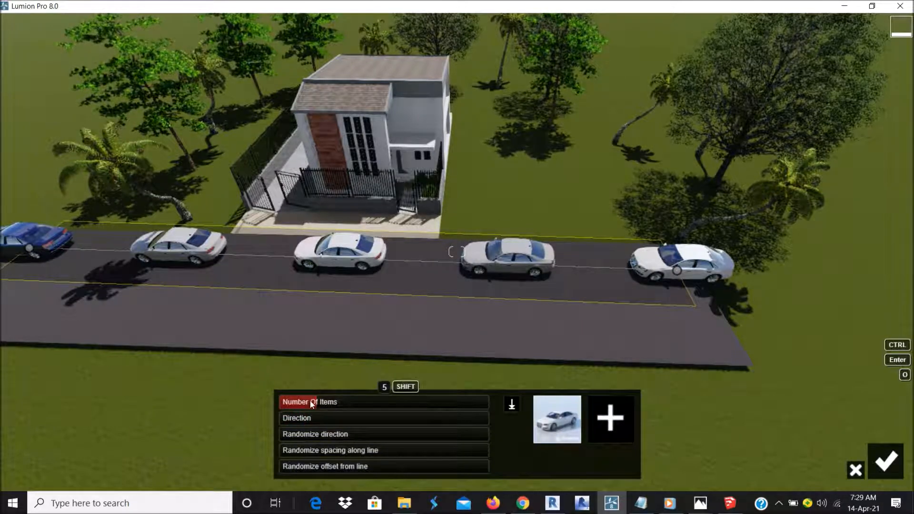
{"action": "left_click_drag", "start_coordinate": [312, 404], "coordinate": [302, 404]}
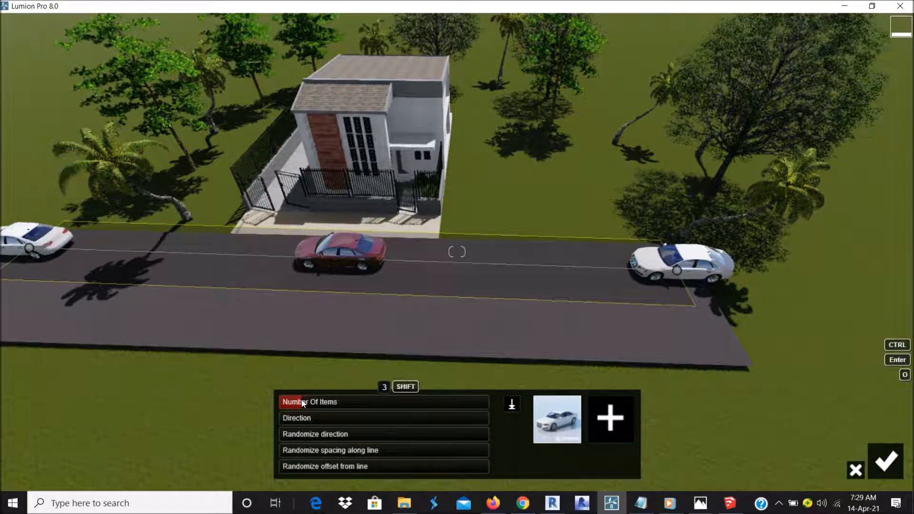
Step: Move both end points of the house-side car row inward along the road
{"action": "left_click_drag", "start_coordinate": [678, 272], "coordinate": [656, 269]}
{"action": "right_click_drag", "start_coordinate": [555, 261], "coordinate": [206, 218]}
{"action": "left_click_drag", "start_coordinate": [210, 202], "coordinate": [264, 218]}
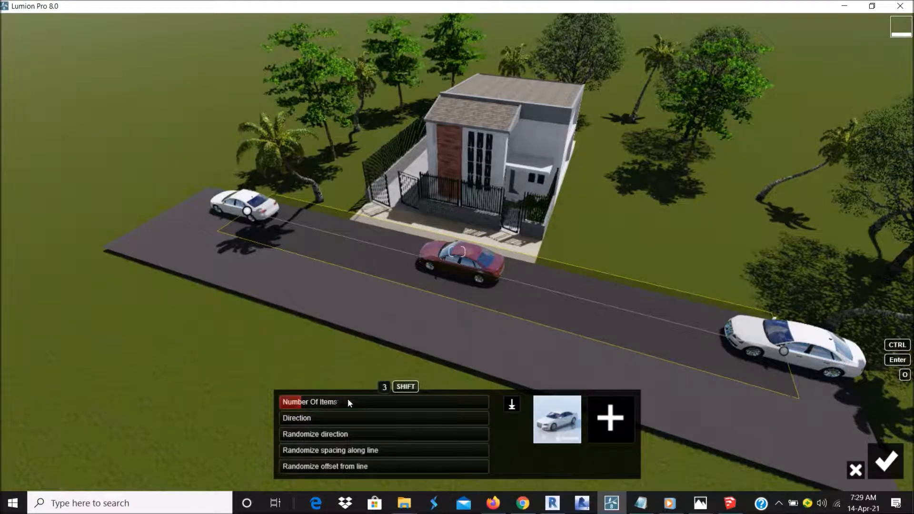
{"action": "right_click_drag", "start_coordinate": [483, 324], "coordinate": [460, 307]}
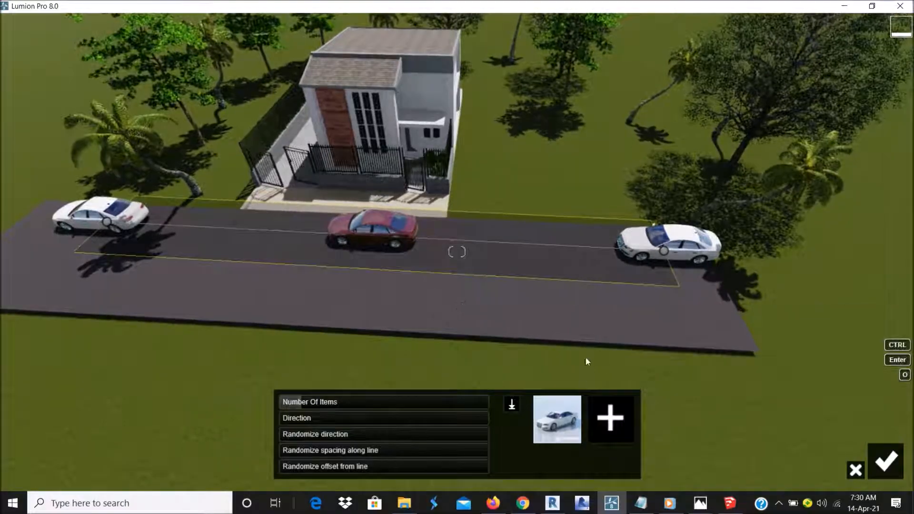
Step: Add the blue Car_003 as the second vehicle in the row and accept the car placement
{"action": "left_click", "coordinate": [619, 418]}
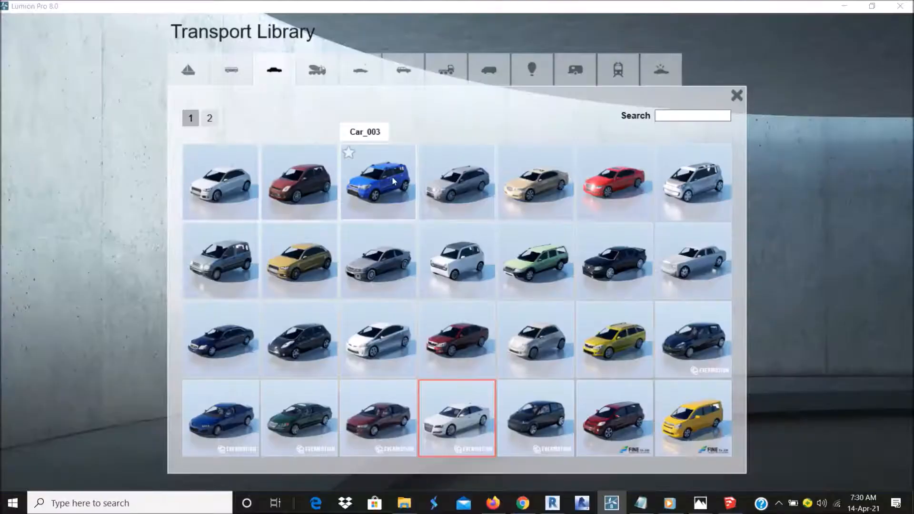
{"action": "left_click", "coordinate": [392, 176]}
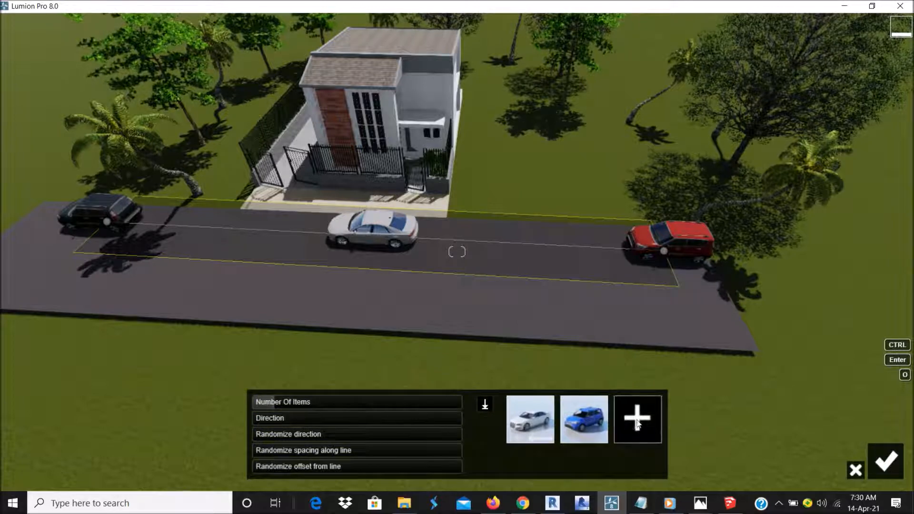
{"action": "left_click", "coordinate": [889, 465]}
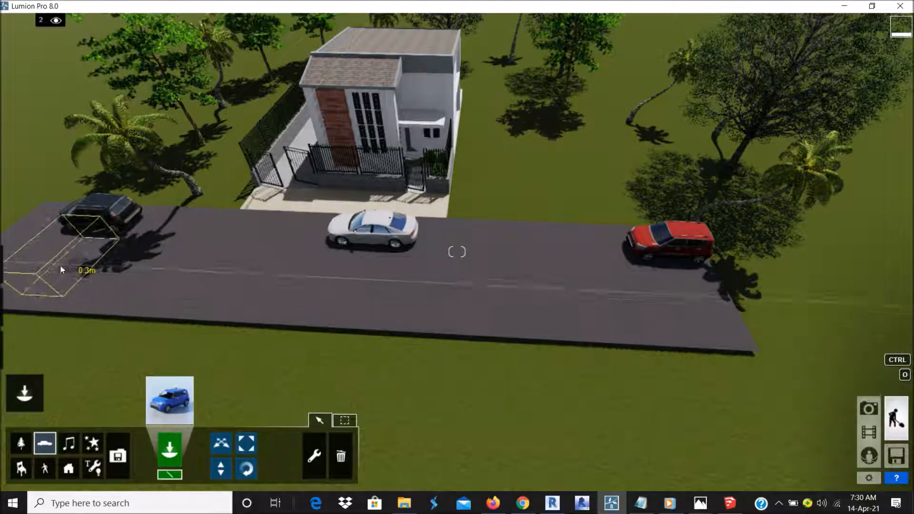
Step: Mass-place a second row of cars along the road's outer lane and replace its blue car with the beige sedan
{"action": "left_click", "coordinate": [39, 271]}
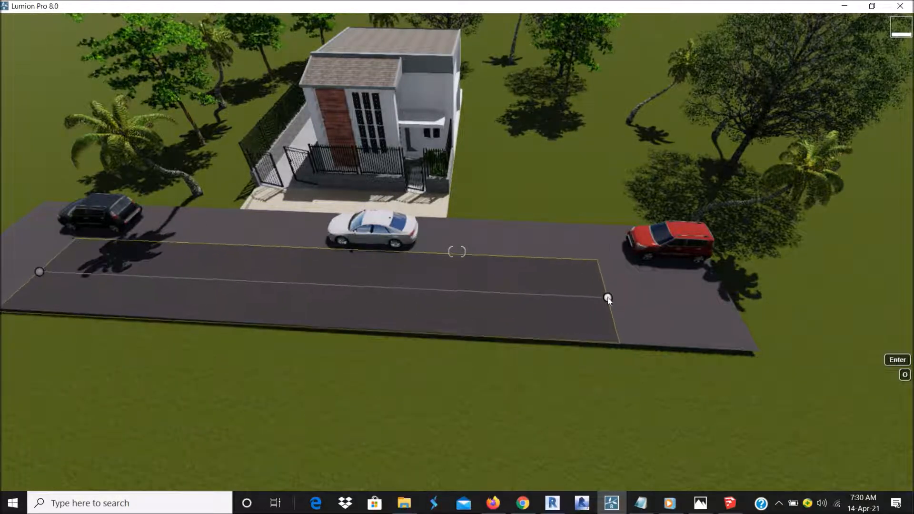
{"action": "left_click", "coordinate": [609, 295]}
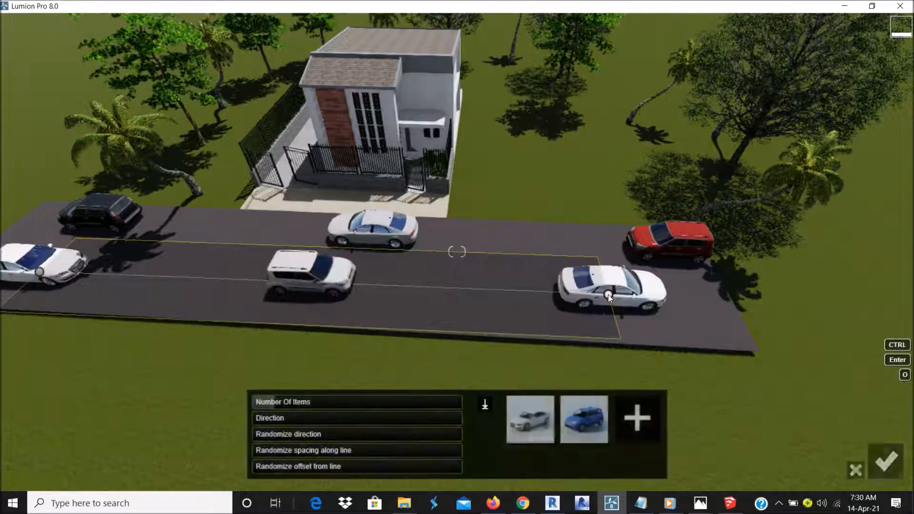
{"action": "left_click", "coordinate": [583, 415]}
{"action": "left_click", "coordinate": [604, 418]}
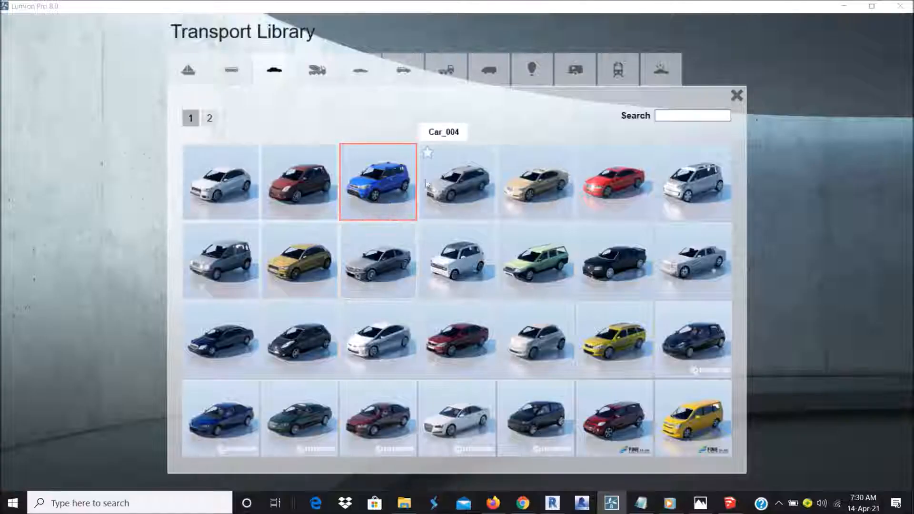
{"action": "left_click", "coordinate": [544, 195]}
{"action": "right_click_drag", "start_coordinate": [459, 289], "coordinate": [448, 281]}
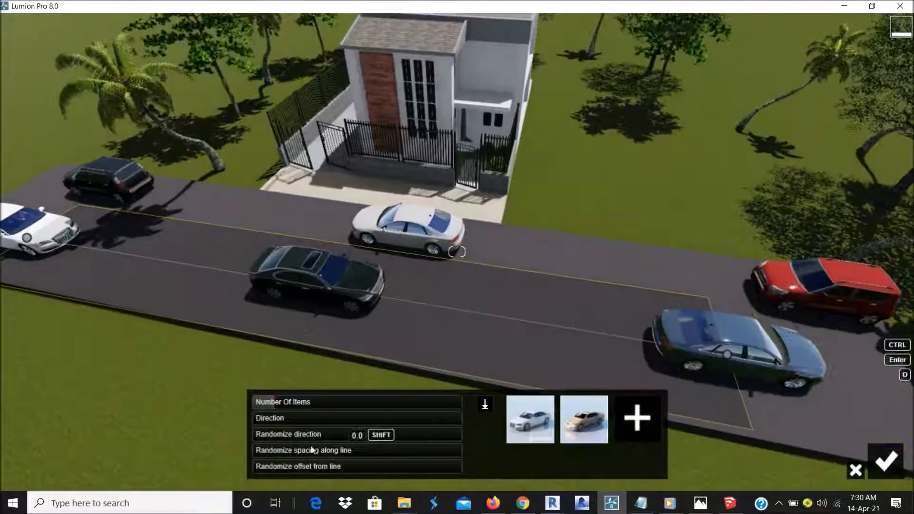
Step: Try a larger random offset from the line for the outer car row, return it to minimum and accept the placement
{"action": "left_click_drag", "start_coordinate": [277, 453], "coordinate": [358, 468]}
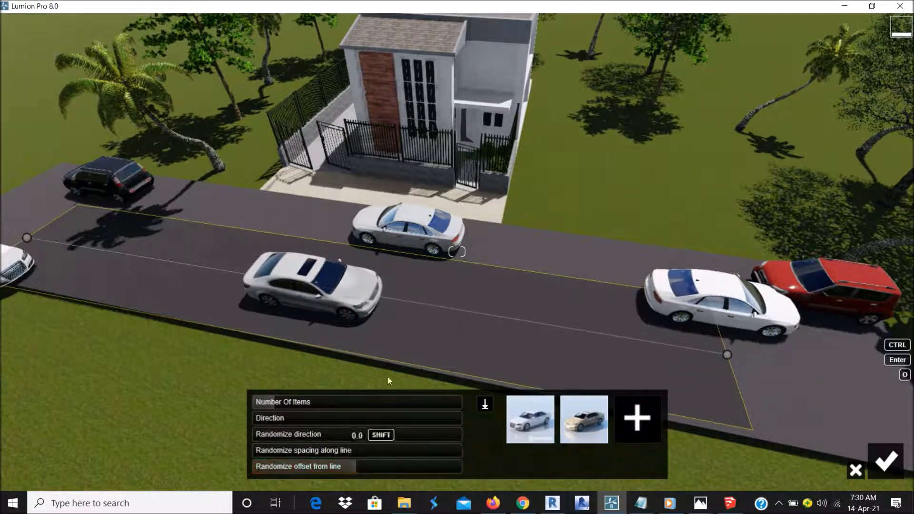
{"action": "scroll", "coordinate": [392, 273], "scroll_direction": "down", "scroll_amount": 3}
{"action": "scroll", "coordinate": [408, 285], "scroll_direction": "down", "scroll_amount": 1}
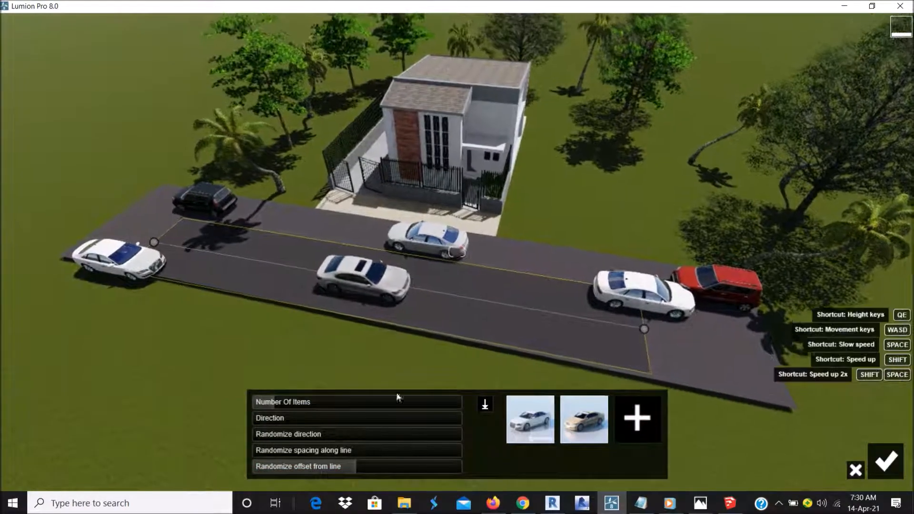
{"action": "left_click_drag", "start_coordinate": [334, 466], "coordinate": [184, 464]}
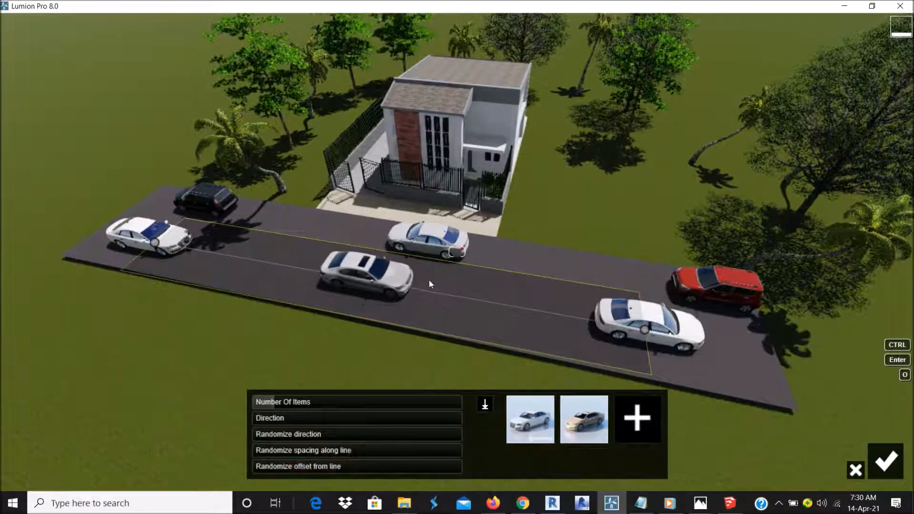
{"action": "left_click", "coordinate": [894, 456]}
{"action": "right_click_drag", "start_coordinate": [574, 371], "coordinate": [553, 306]}
{"action": "scroll", "coordinate": [553, 302], "scroll_direction": "up", "scroll_amount": 4}
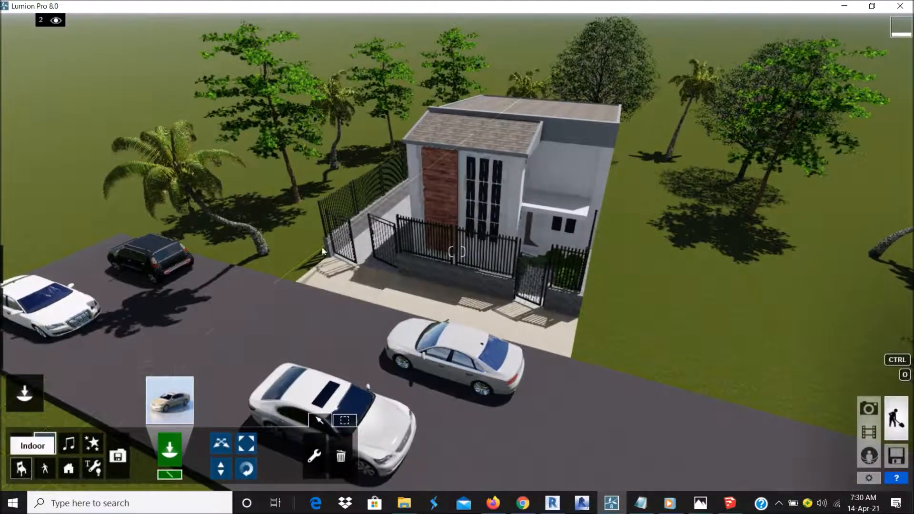
Step: Browse the Indoor Library's object categories and close it without choosing an object
{"action": "left_click", "coordinate": [21, 469]}
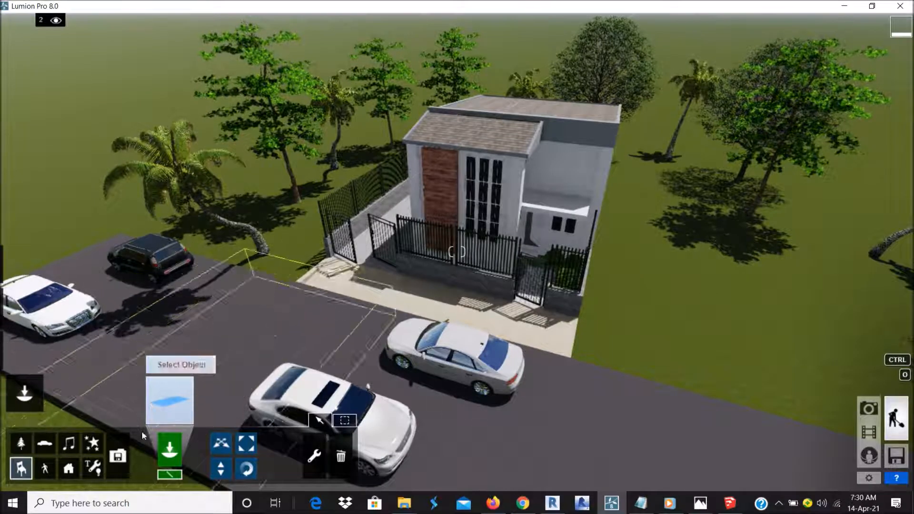
{"action": "left_click", "coordinate": [173, 403]}
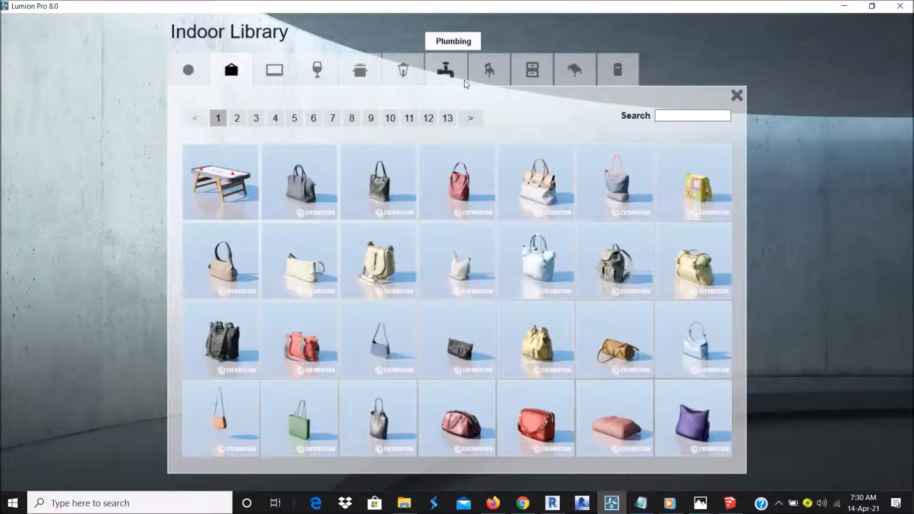
{"action": "left_click", "coordinate": [742, 96]}
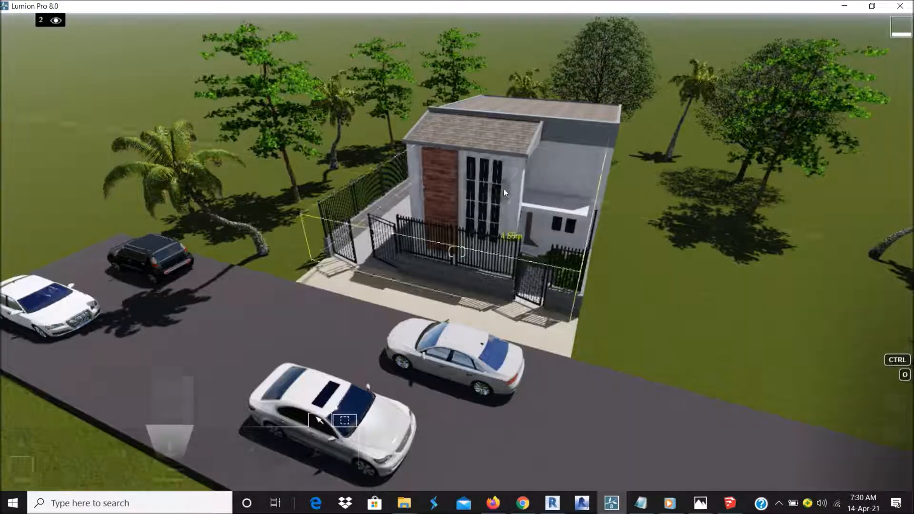
Step: Examine the house, surrounding trees and both car rows from several angles and distances
{"action": "right_click_drag", "start_coordinate": [388, 277], "coordinate": [350, 274]}
{"action": "scroll", "coordinate": [350, 276], "scroll_direction": "down", "scroll_amount": 3}
{"action": "right_click_drag", "start_coordinate": [447, 287], "coordinate": [442, 268]}
{"action": "scroll", "coordinate": [443, 268], "scroll_direction": "up", "scroll_amount": 3}
{"action": "right_click_drag", "start_coordinate": [521, 266], "coordinate": [485, 263]}
{"action": "scroll", "coordinate": [516, 266], "scroll_direction": "down", "scroll_amount": 2}
{"action": "scroll", "coordinate": [516, 267], "scroll_direction": "down", "scroll_amount": 1}
{"action": "scroll", "coordinate": [485, 263], "scroll_direction": "down", "scroll_amount": 2}
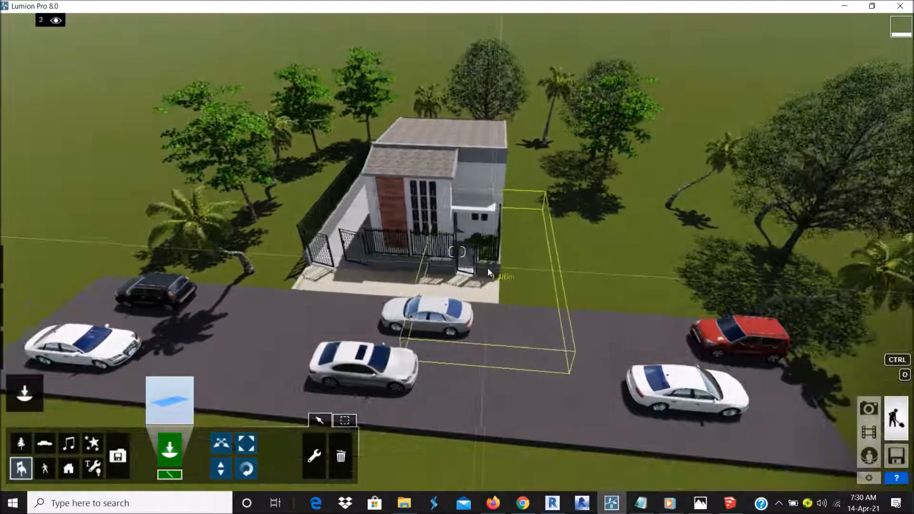
{"action": "right_click_drag", "start_coordinate": [486, 270], "coordinate": [512, 299]}
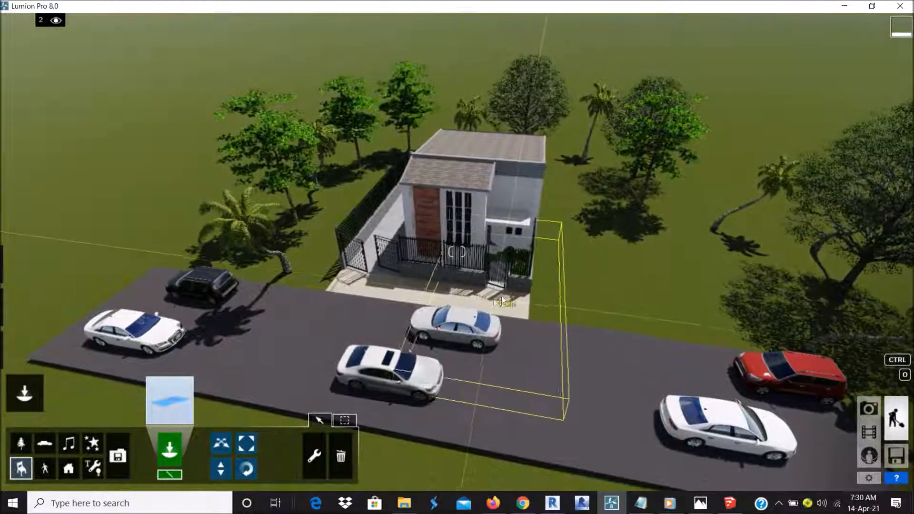
{"action": "right_click_drag", "start_coordinate": [469, 336], "coordinate": [415, 281]}
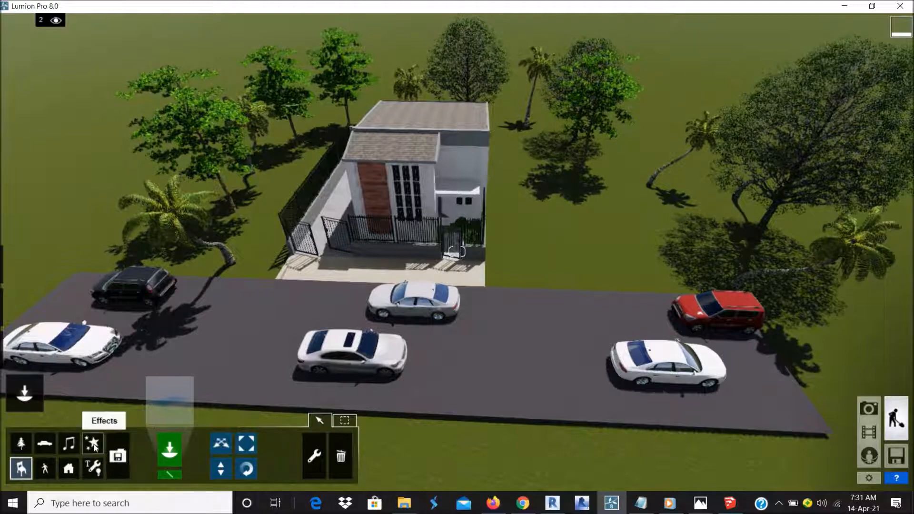
Step: Switch to the transport object category and make layer 3, Cars, the active layer
{"action": "left_click", "coordinate": [44, 444]}
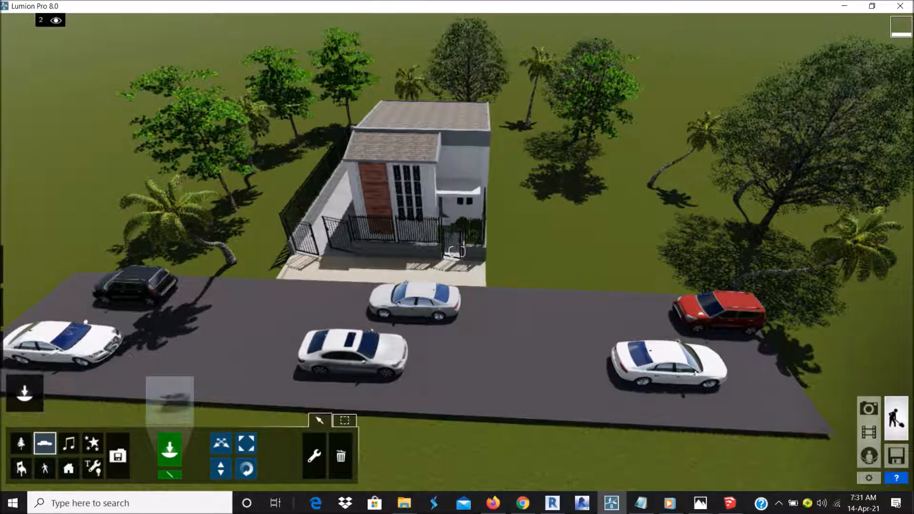
{"action": "right_click_drag", "start_coordinate": [224, 215], "coordinate": [162, 215]}
{"action": "mouse_move", "coordinate": [52, 20]}
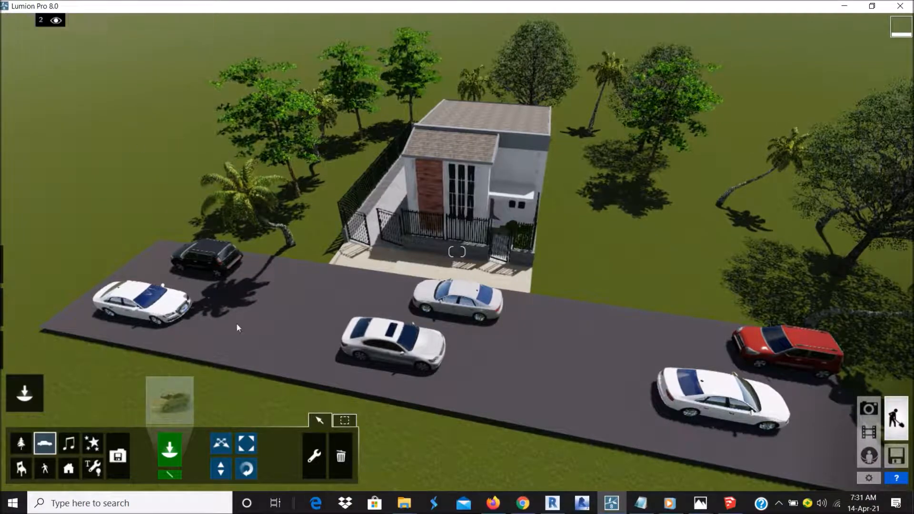
{"action": "left_click", "coordinate": [74, 19]}
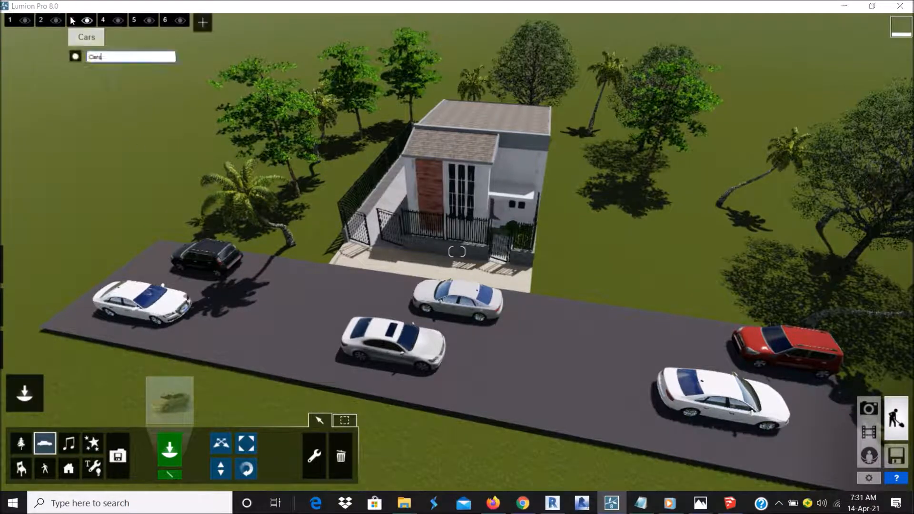
{"action": "right_click_drag", "start_coordinate": [193, 218], "coordinate": [218, 206]}
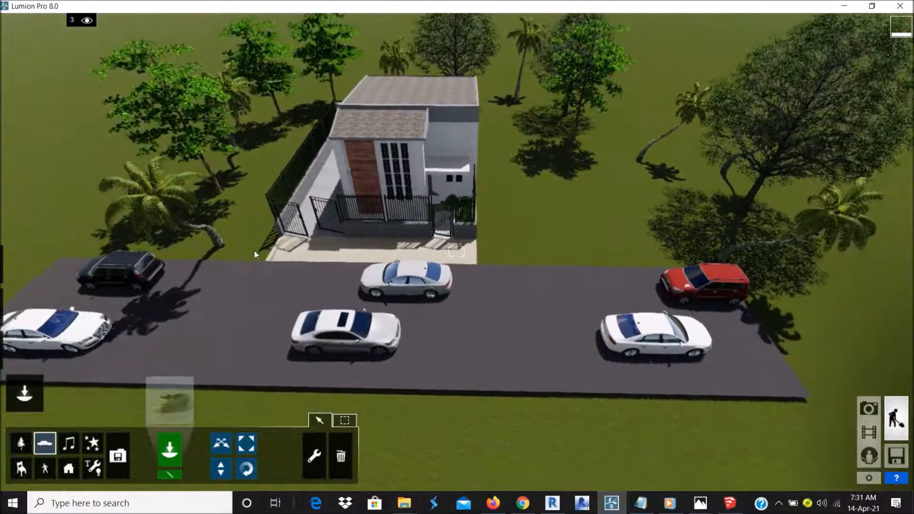
Step: Hide and show layer 2 twice to check which objects it contains
{"action": "mouse_move", "coordinate": [63, 21]}
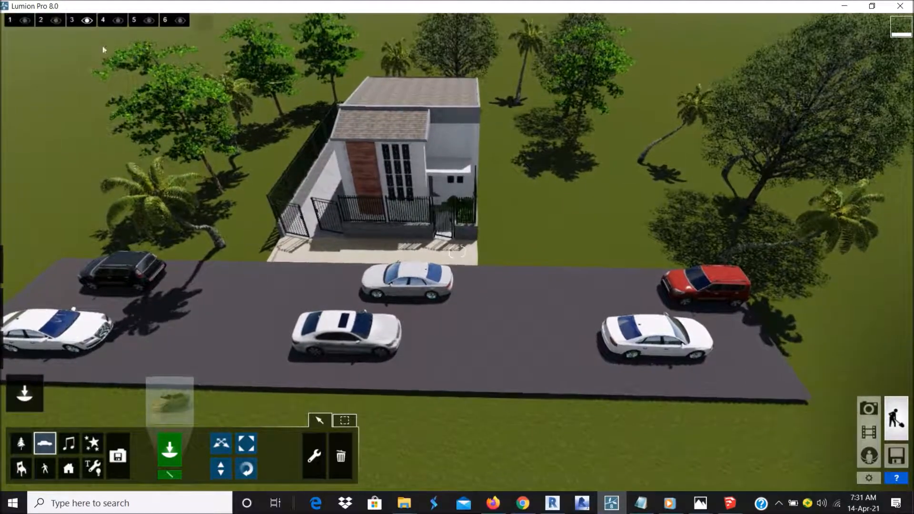
{"action": "left_click", "coordinate": [57, 21]}
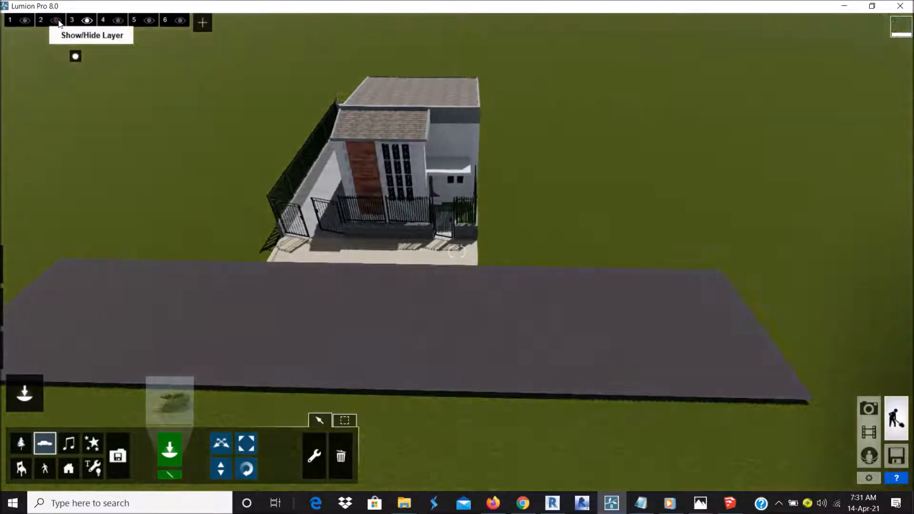
{"action": "left_click", "coordinate": [57, 22]}
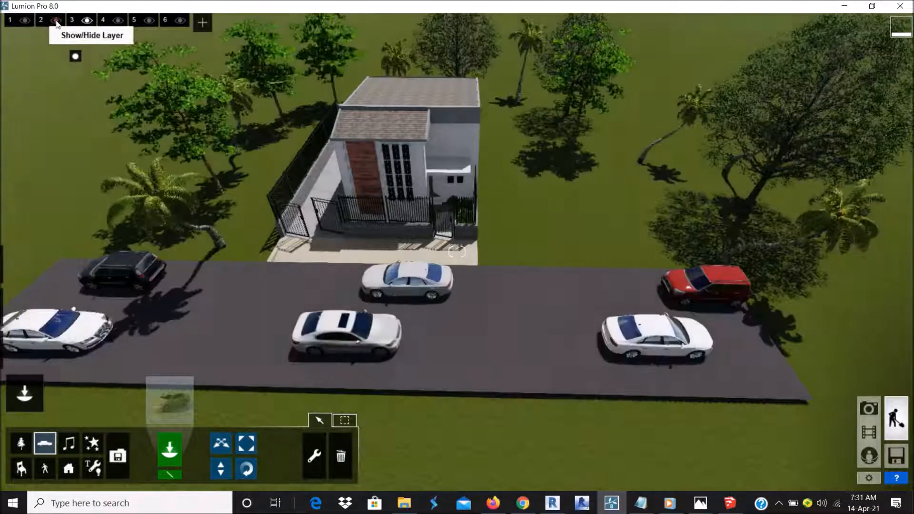
{"action": "left_click", "coordinate": [56, 22]}
{"action": "left_click", "coordinate": [57, 22]}
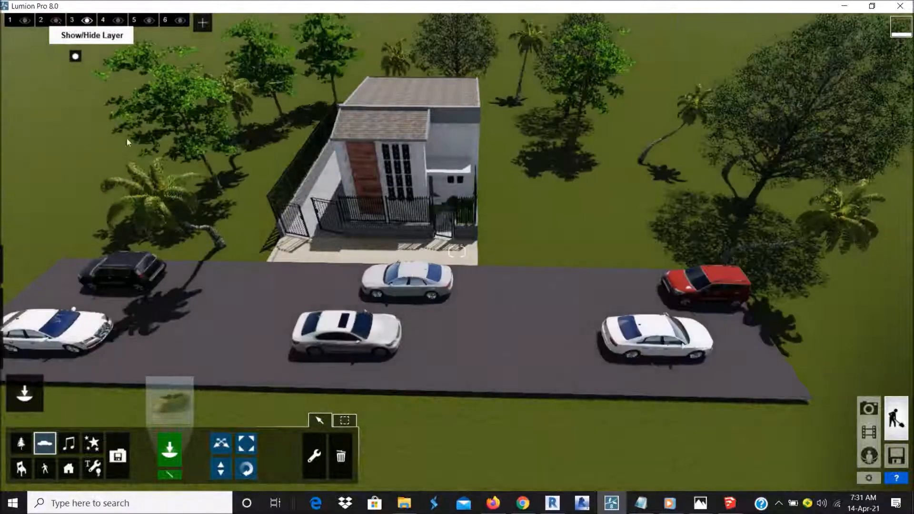
{"action": "right_click_drag", "start_coordinate": [448, 324], "coordinate": [492, 308]}
{"action": "scroll", "coordinate": [479, 305], "scroll_direction": "up", "scroll_amount": 4}
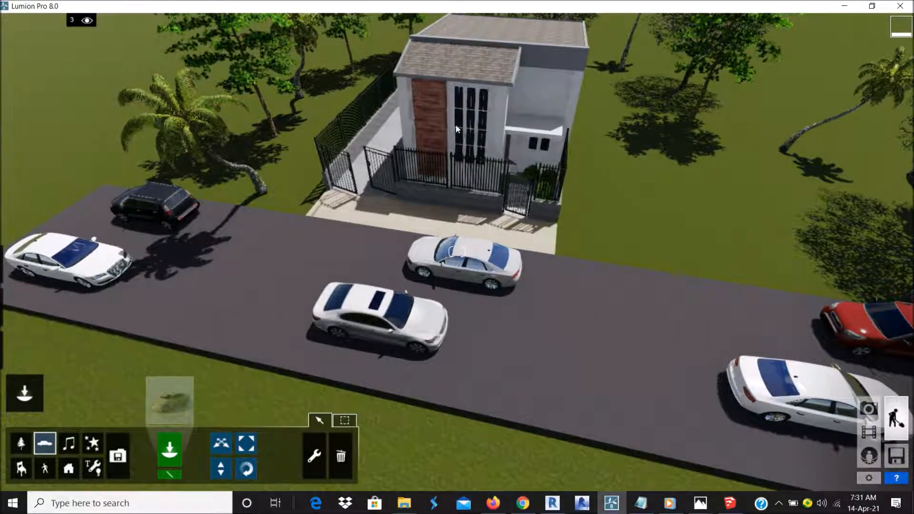
{"action": "scroll", "coordinate": [471, 252], "scroll_direction": "down", "scroll_amount": 5}
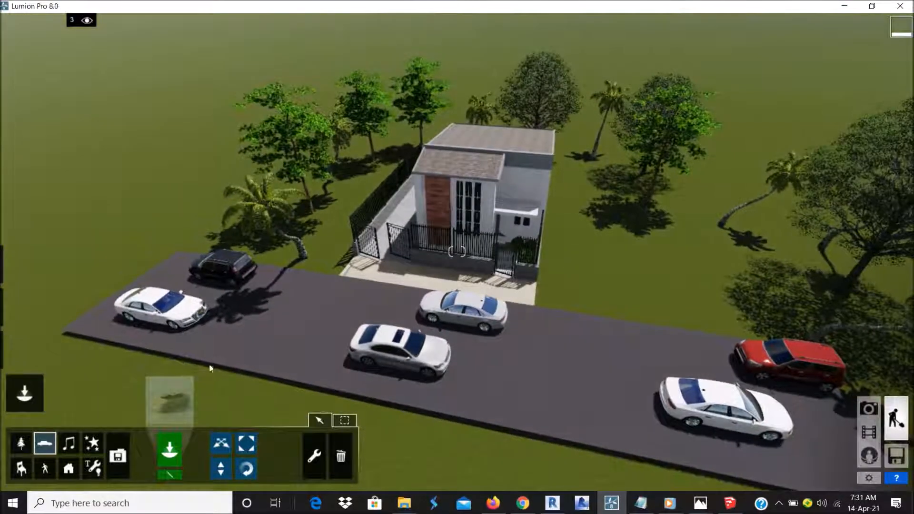
Step: On layer 4, People, place the walking man Man_African_0001 from the Character Library on the pavement near the pedestrian gate
{"action": "mouse_move", "coordinate": [108, 18]}
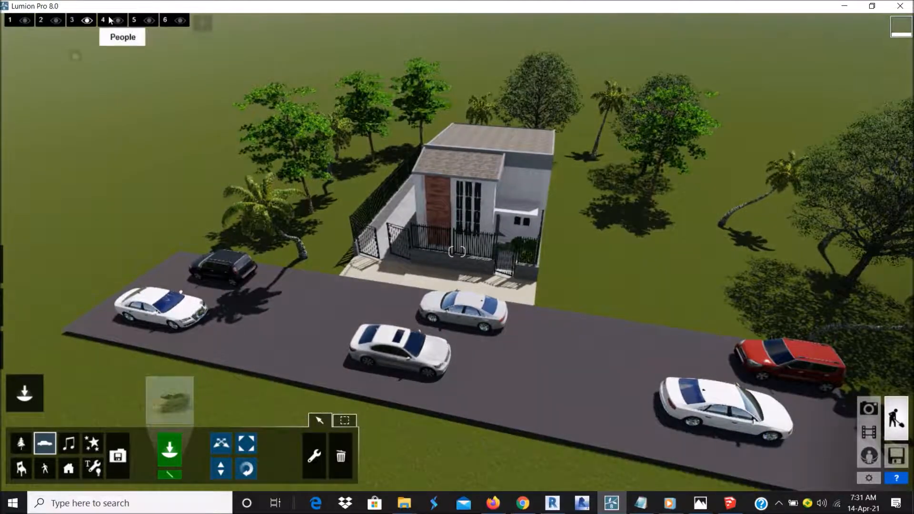
{"action": "left_click", "coordinate": [45, 468]}
{"action": "left_click", "coordinate": [173, 400]}
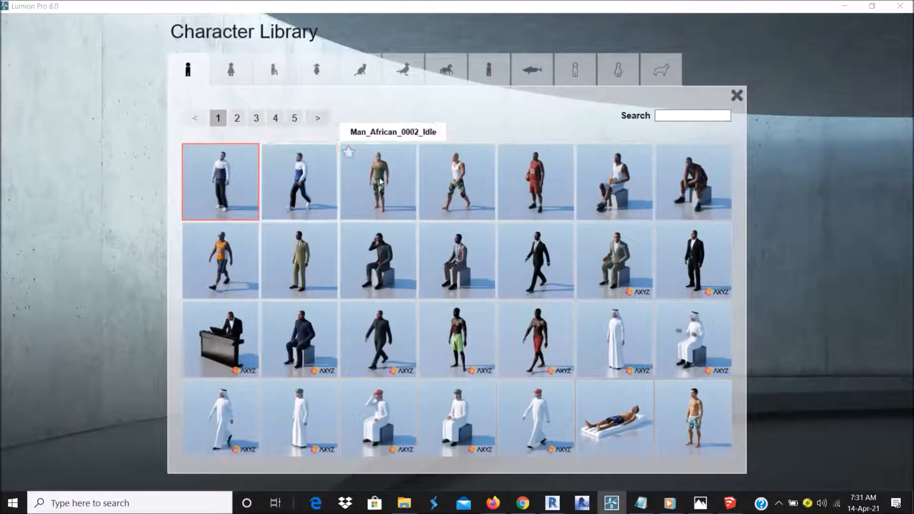
{"action": "left_click", "coordinate": [291, 174]}
{"action": "scroll", "coordinate": [482, 289], "scroll_direction": "up", "scroll_amount": 5}
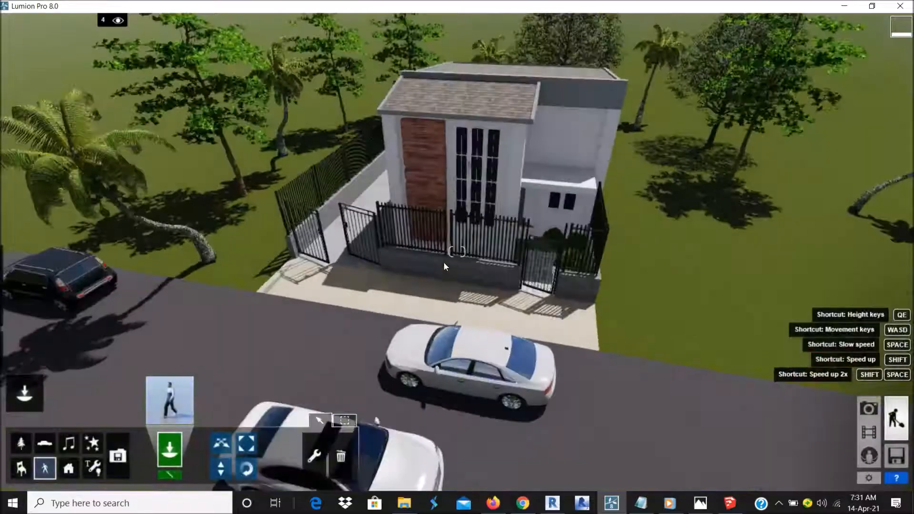
{"action": "left_click", "coordinate": [590, 351]}
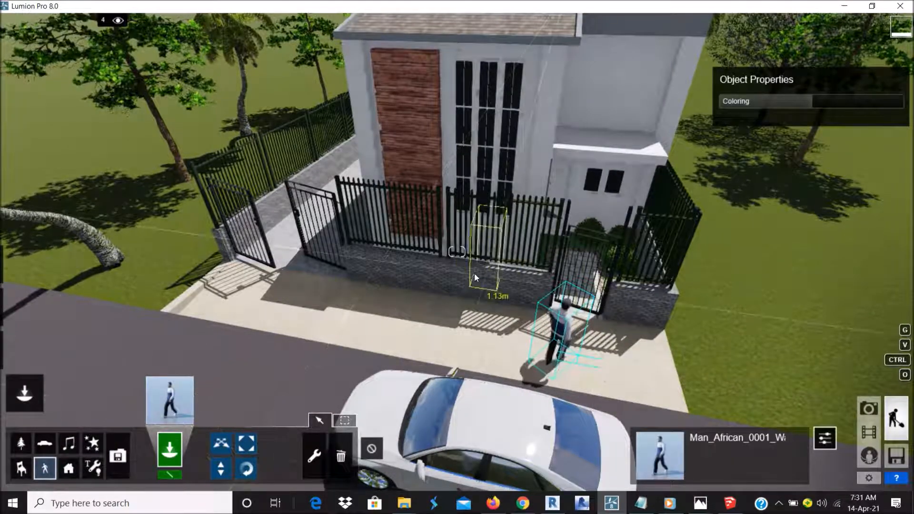
Step: Rotate the walking man to face along the pavement toward the driveway gate and clear the selection
{"action": "scroll", "coordinate": [474, 273], "scroll_direction": "down", "scroll_amount": 5}
{"action": "left_click", "coordinate": [246, 469]}
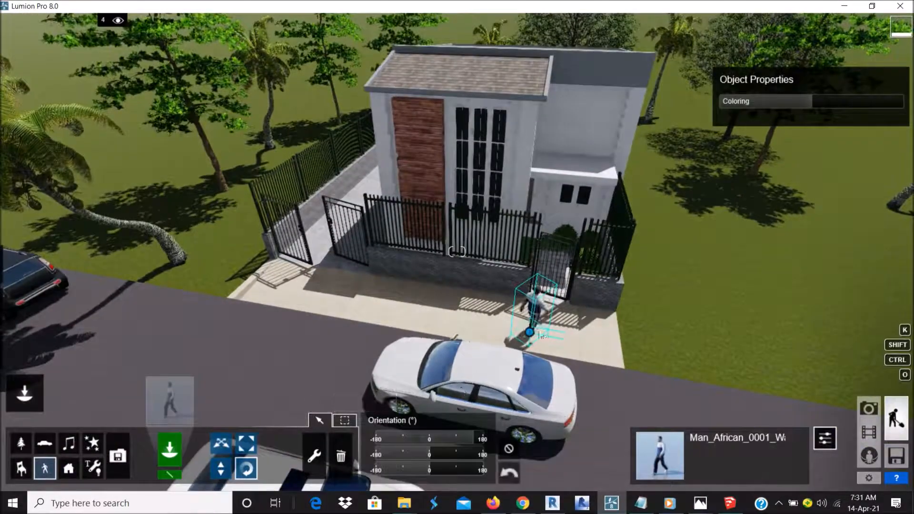
{"action": "left_click_drag", "start_coordinate": [534, 331], "coordinate": [465, 329]}
{"action": "scroll", "coordinate": [463, 277], "scroll_direction": "up", "scroll_amount": 5}
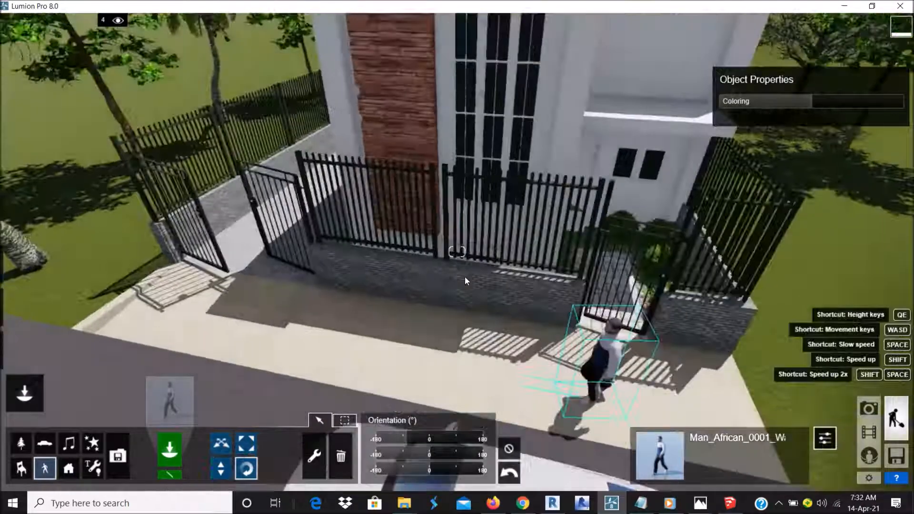
{"action": "scroll", "coordinate": [458, 288], "scroll_direction": "down", "scroll_amount": 8}
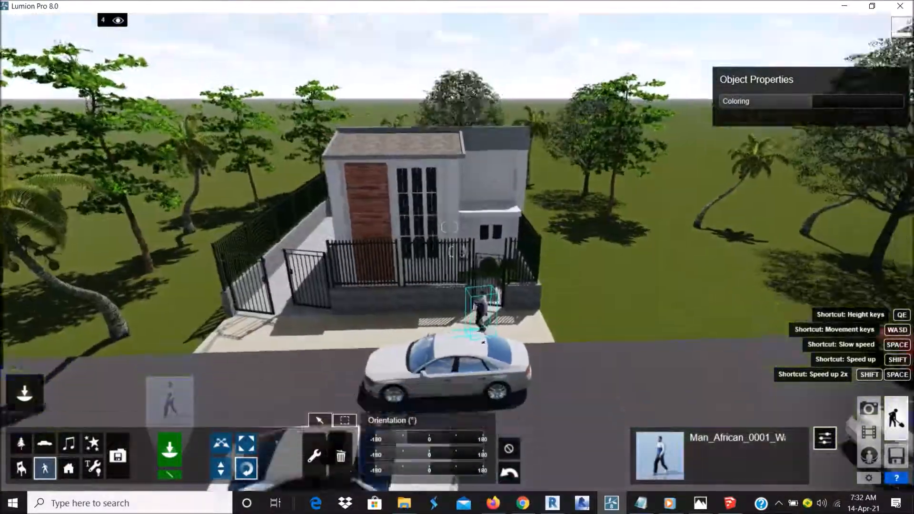
{"action": "scroll", "coordinate": [462, 256], "scroll_direction": "up", "scroll_amount": 8}
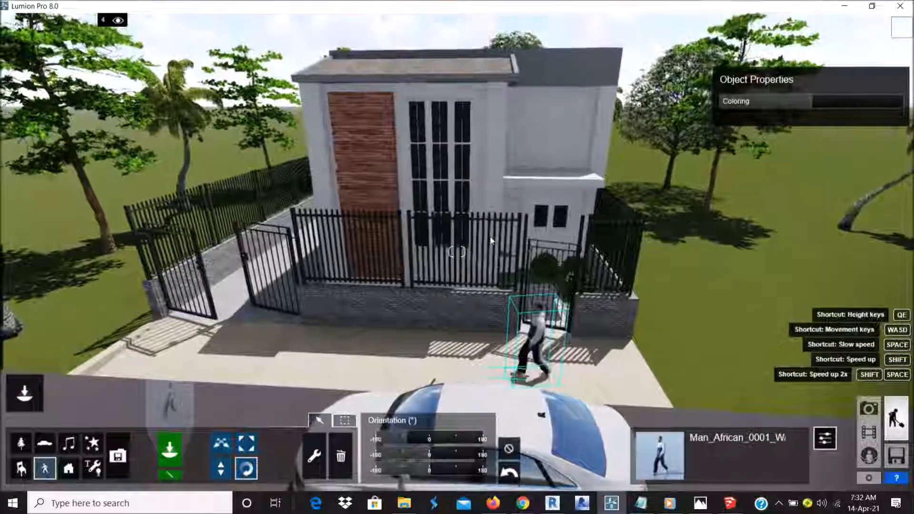
{"action": "mouse_move", "coordinate": [492, 241]}
{"action": "right_mouse_down"}
{"action": "mouse_move", "coordinate": [492, 251]}
{"action": "mouse_move", "coordinate": [491, 238]}
{"action": "right_mouse_up"}
{"action": "left_click", "coordinate": [284, 398], "text": "ctrl"}
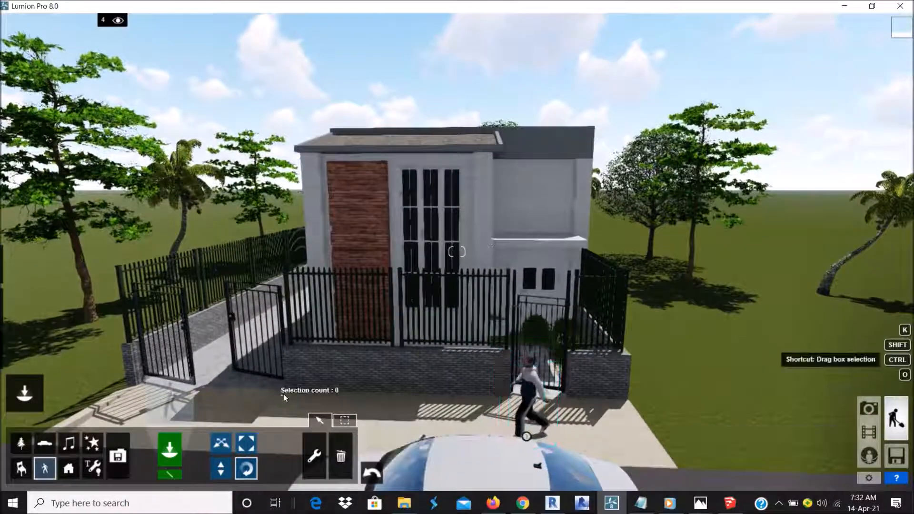
{"action": "scroll", "coordinate": [460, 257], "scroll_direction": "down", "scroll_amount": 6}
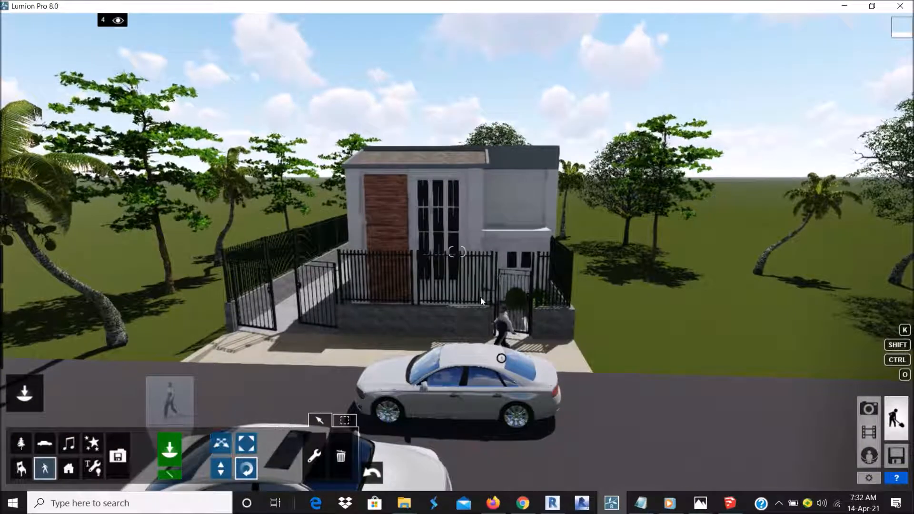
{"action": "scroll", "coordinate": [487, 324], "scroll_direction": "up", "scroll_amount": 5}
{"action": "right_click_drag", "start_coordinate": [487, 326], "coordinate": [491, 254]}
{"action": "scroll", "coordinate": [492, 257], "scroll_direction": "down", "scroll_amount": 3}
{"action": "scroll", "coordinate": [493, 257], "scroll_direction": "down", "scroll_amount": 4}
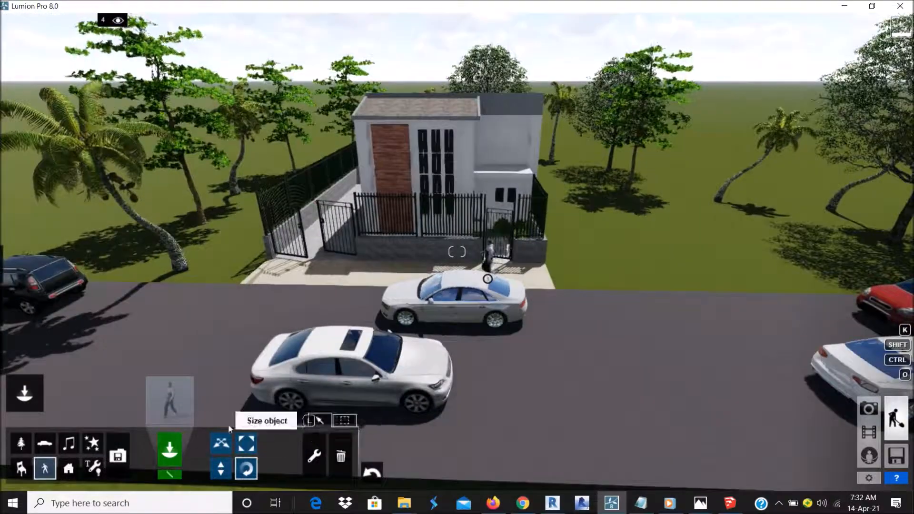